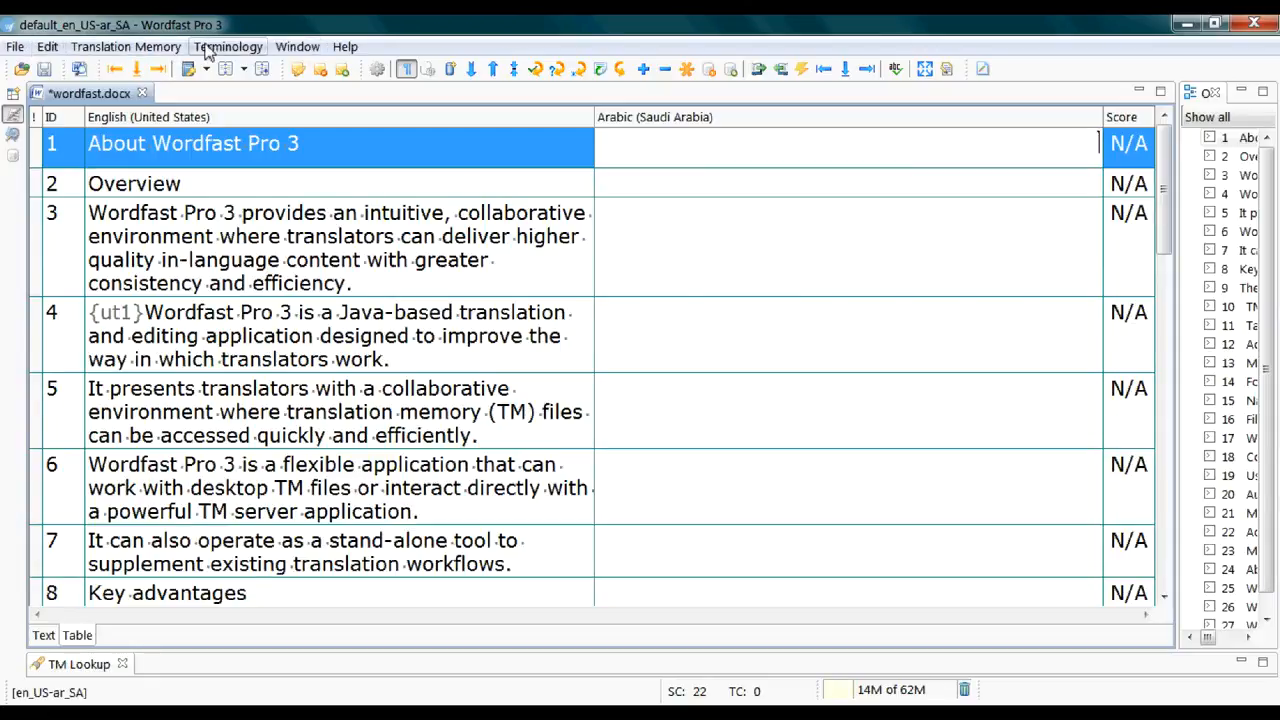
pyautogui.click(125, 46)
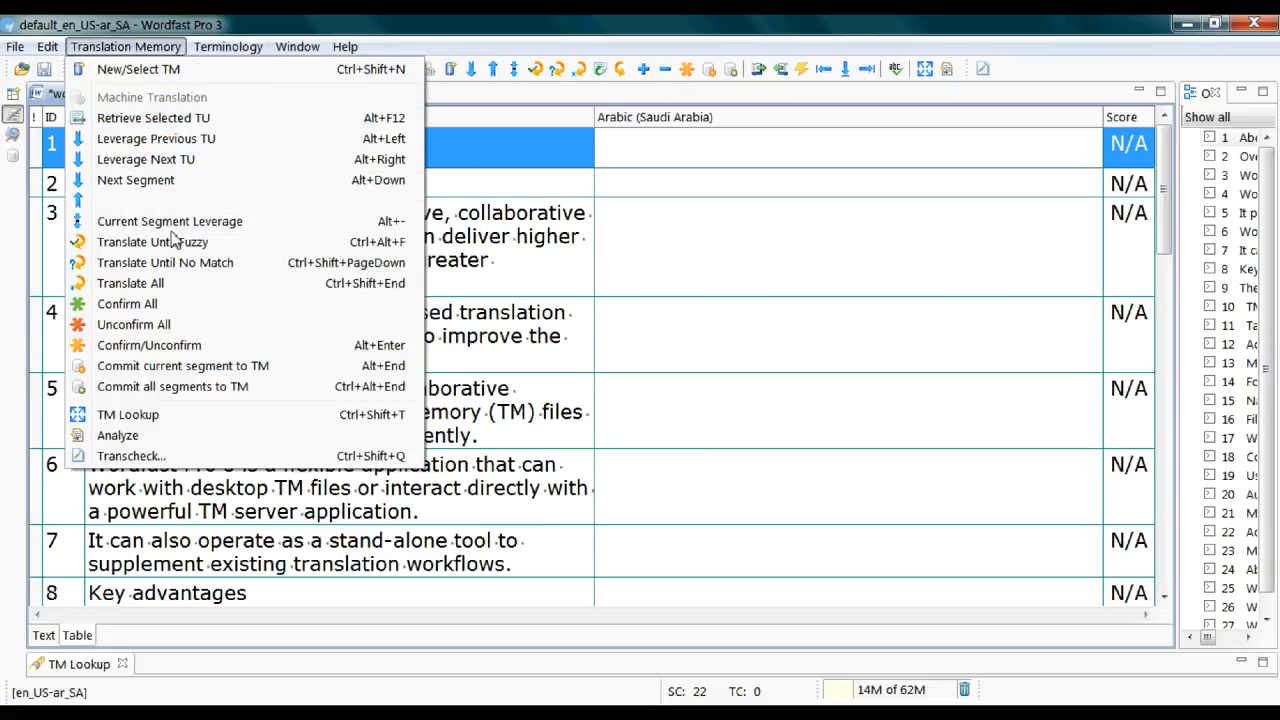
pyautogui.moveTo(47, 46)
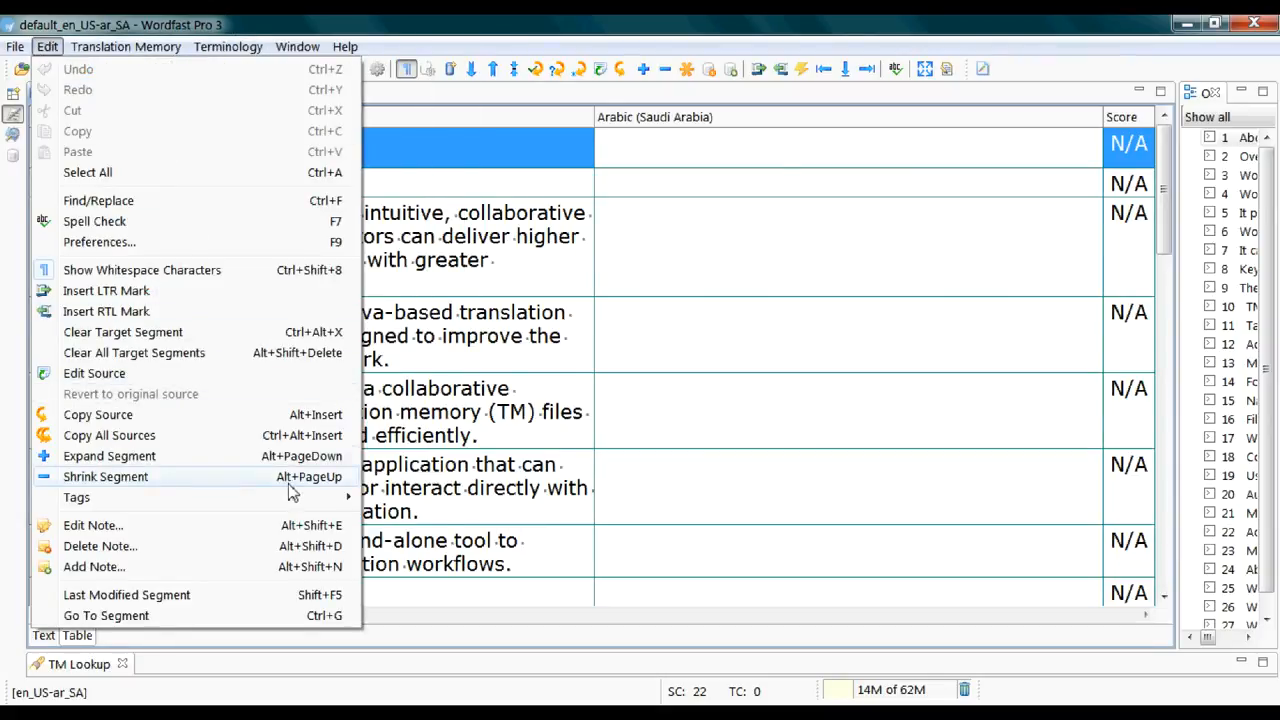
pyautogui.moveTo(302, 500)
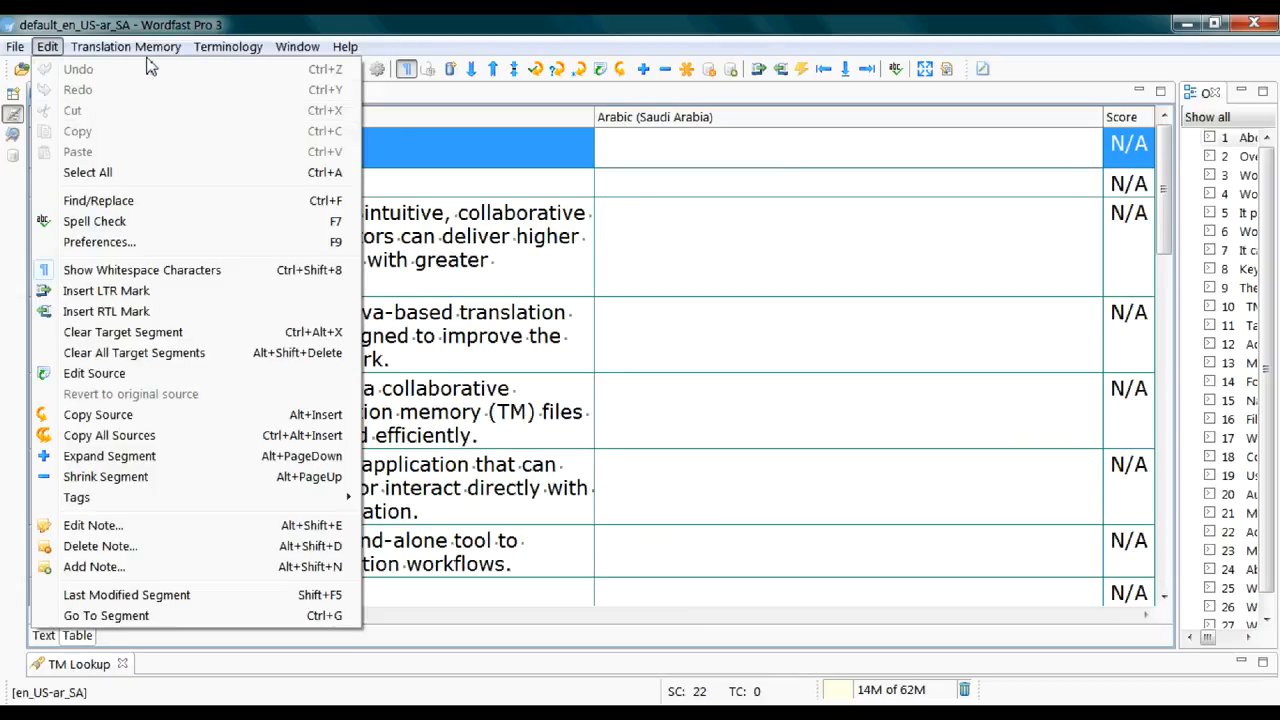
pyautogui.moveTo(148, 52)
pyautogui.moveTo(243, 505)
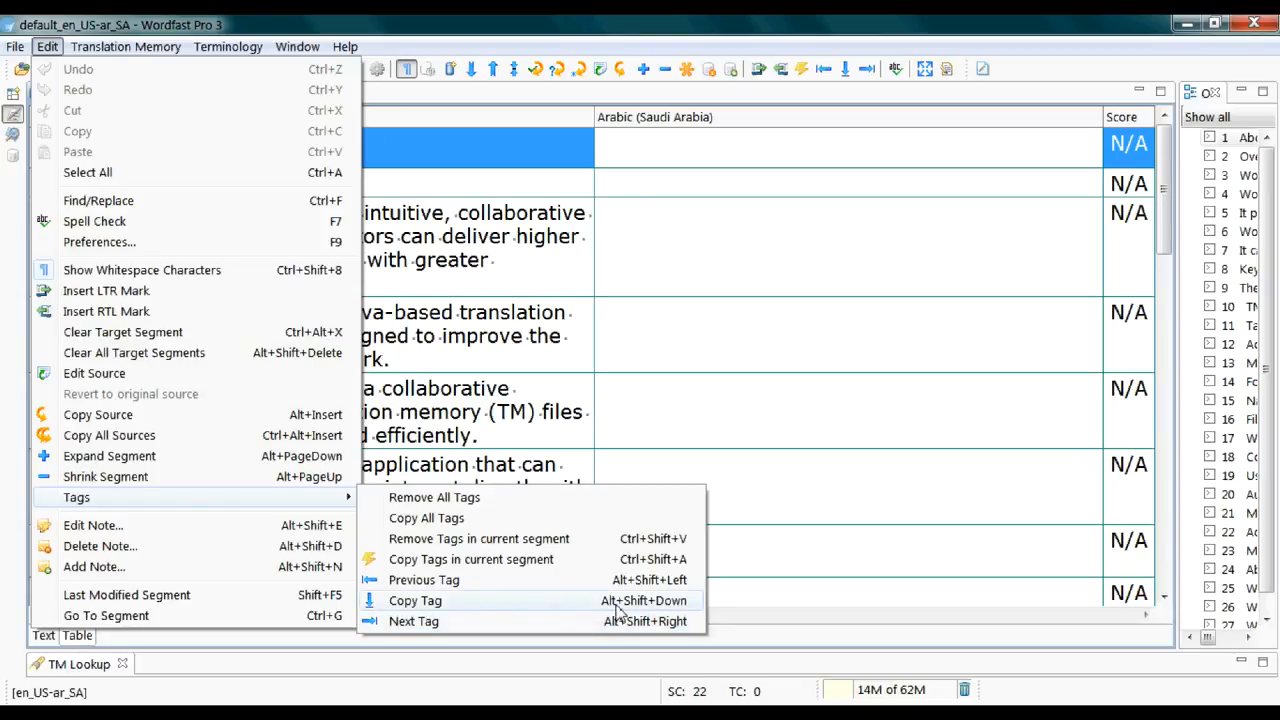
pyautogui.click(222, 40)
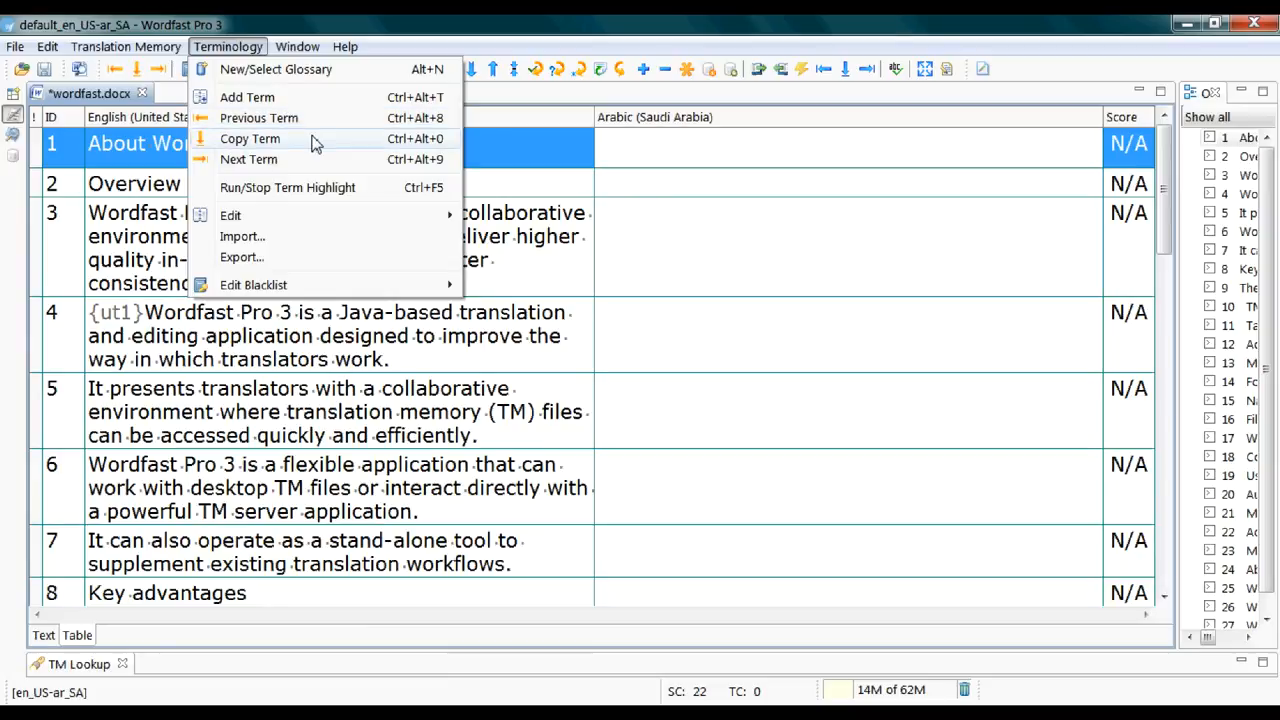
# Step: Translate segment 2, "Overview", into Arabic as "نظرة عامة" and advance to segment 3
pyautogui.click(694, 189)
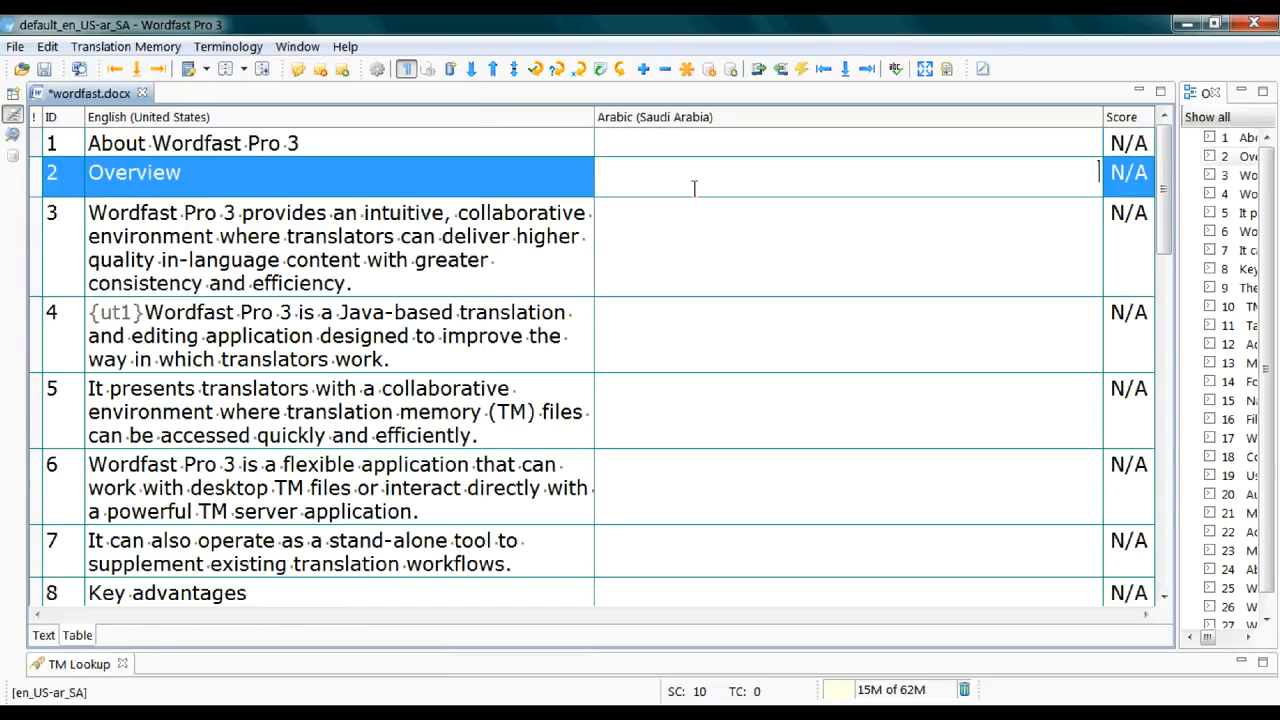
pyautogui.write('ن')
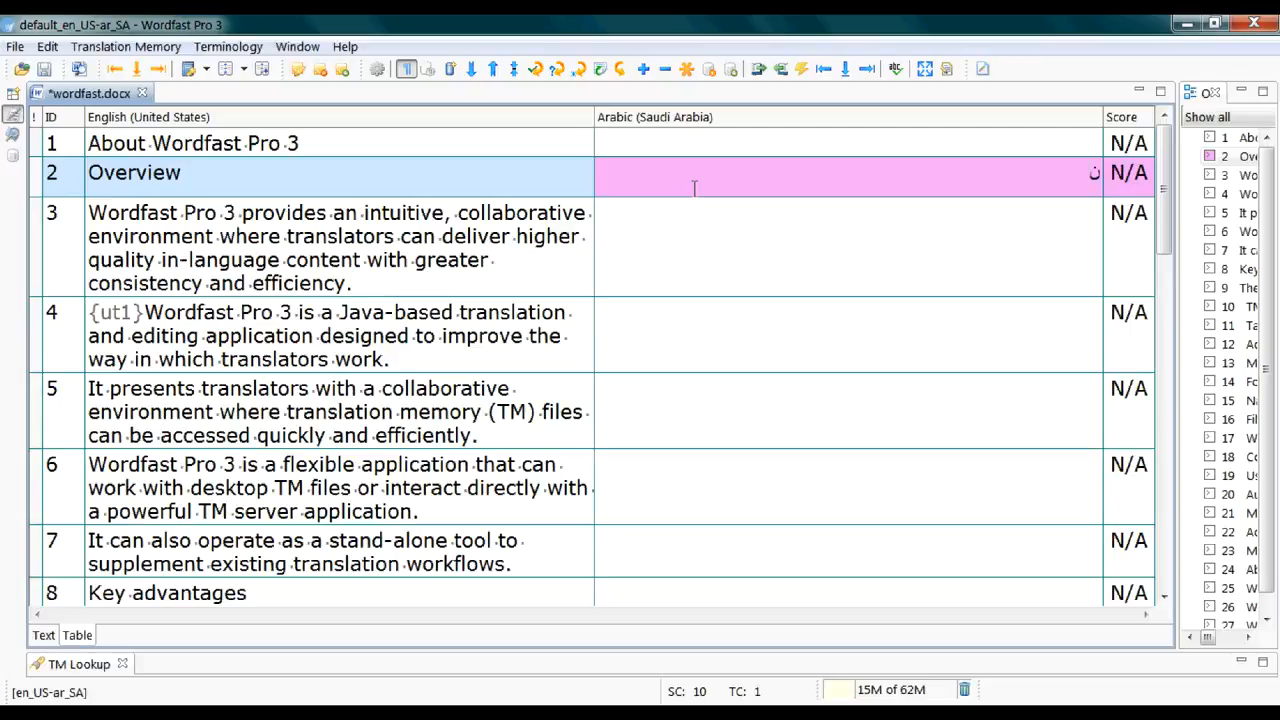
pyautogui.write('ظرة عامة')
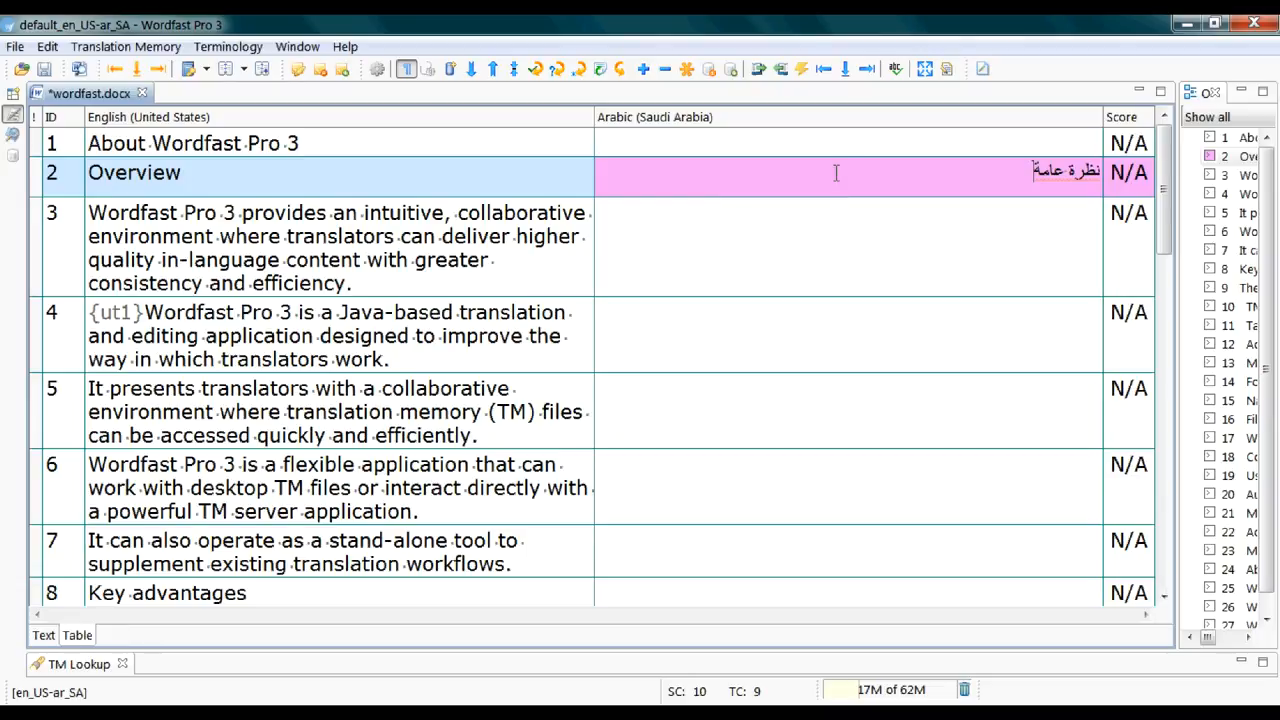
pyautogui.click(122, 48)
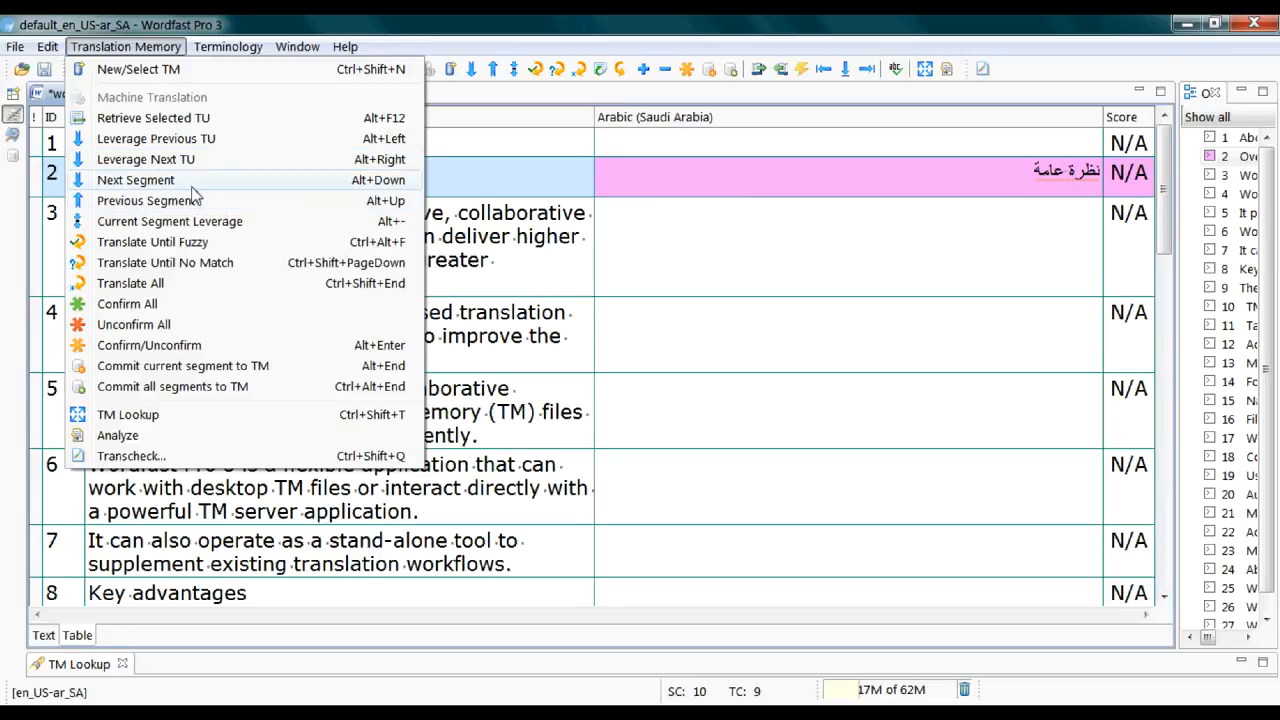
pyautogui.click(135, 180)
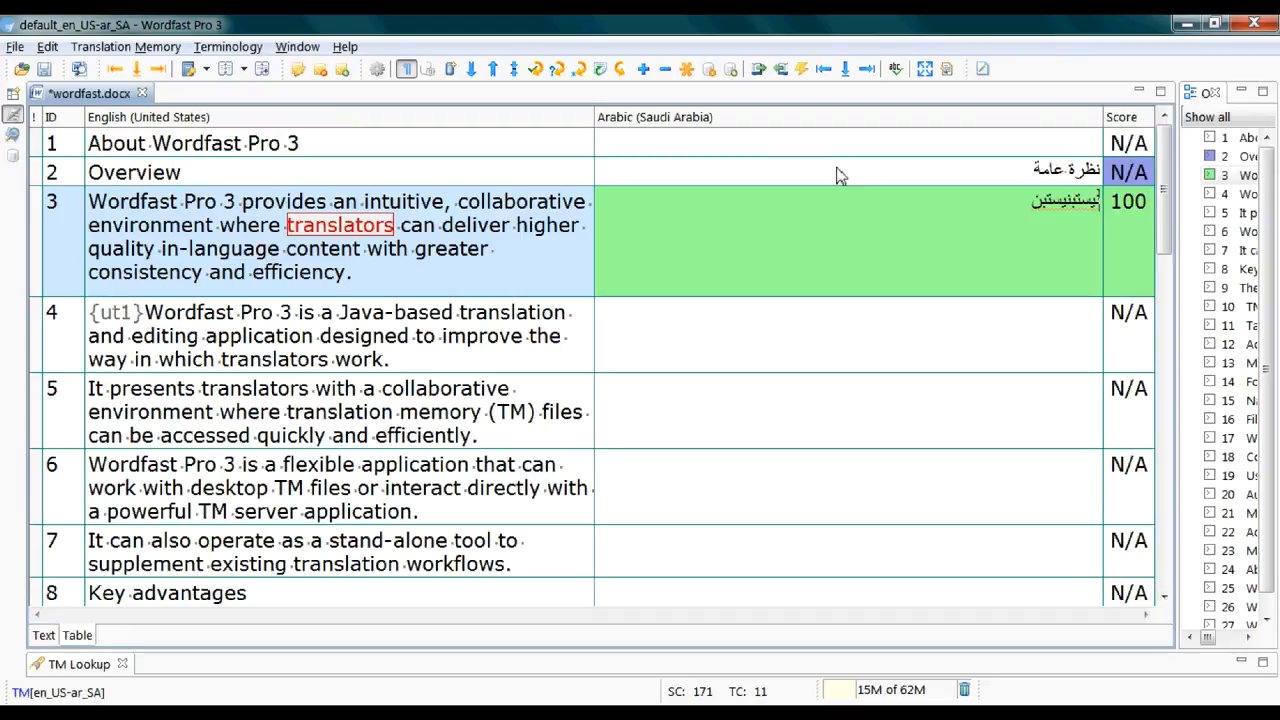
pyautogui.hotkey('alt', 'Up')
pyautogui.hotkey('alt', 'Down')
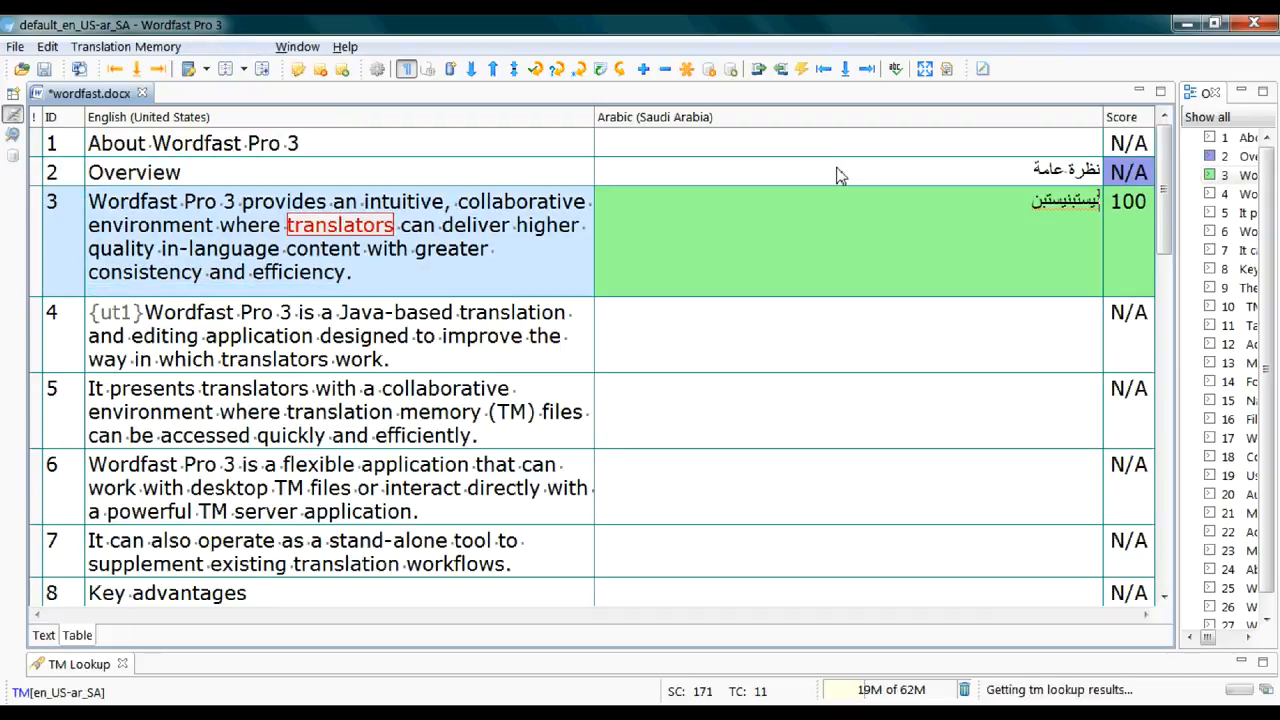
# Step: Copy the source text of segment 4, including its {ut1} tag, into the Arabic target cell
pyautogui.click(86, 47)
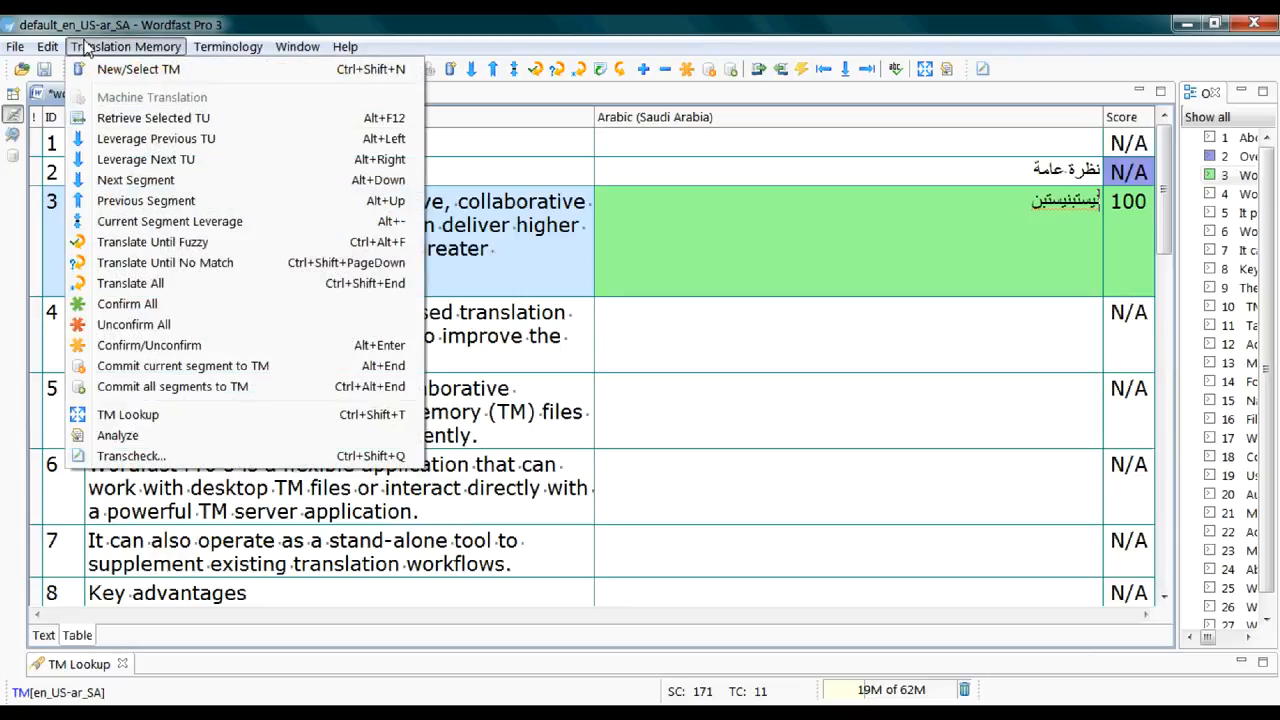
pyautogui.moveTo(47, 47)
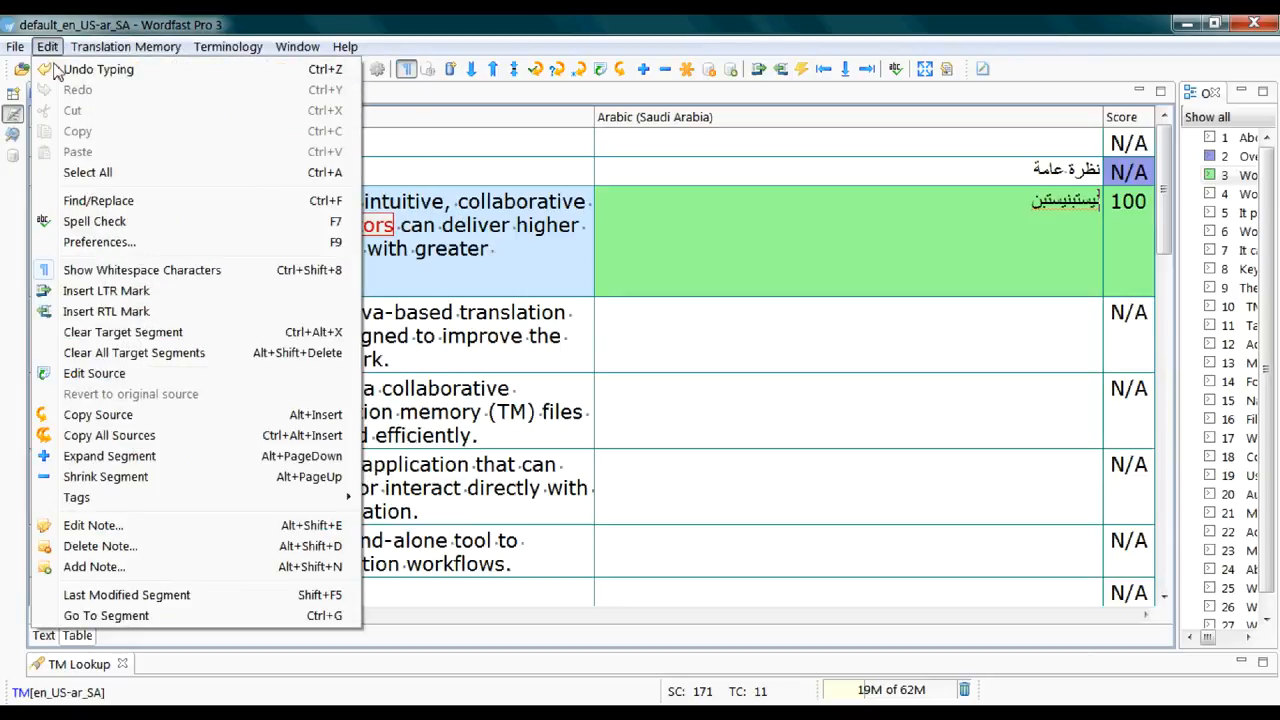
pyautogui.click(649, 333)
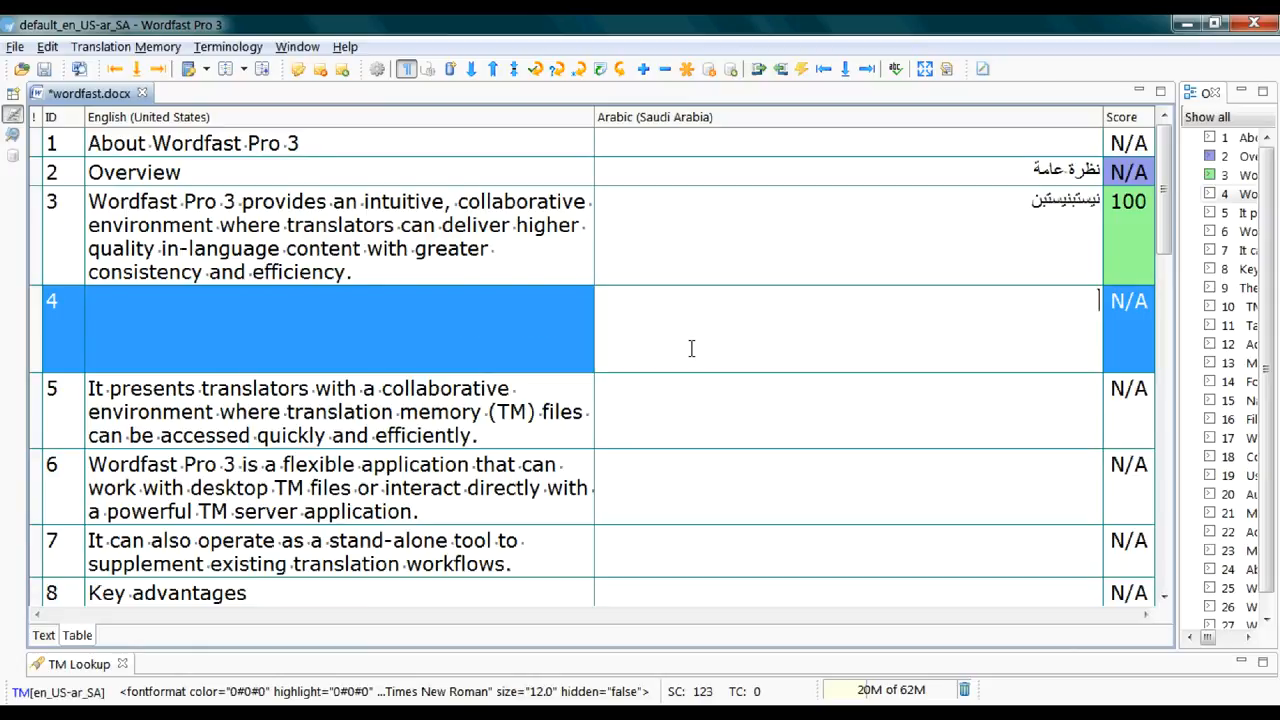
pyautogui.press('ctrl+shift+Insert')
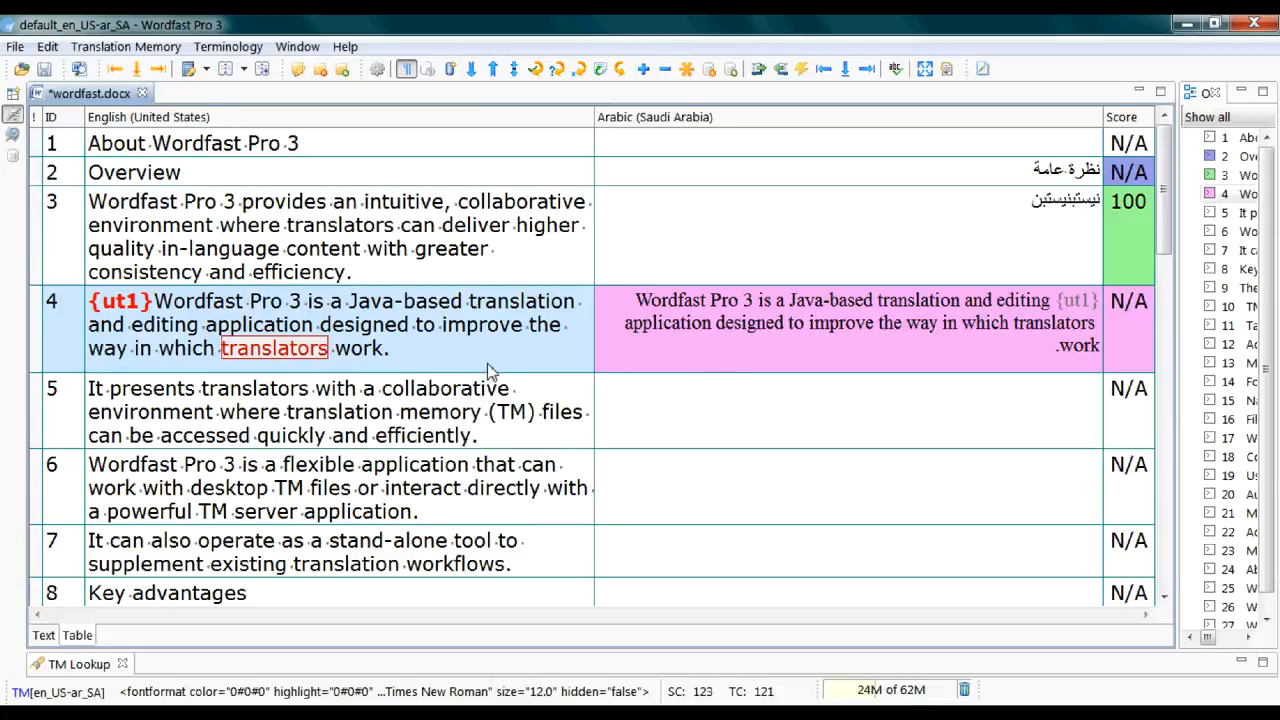
pyautogui.moveTo(124, 312)
pyautogui.click(1083, 303)
# Step: Close the translation editor without saving the changes to wordfast.docx
pyautogui.scroll(-1, 1172, 248)
pyautogui.moveTo(1172, 248); pyautogui.dragTo(500, 315)
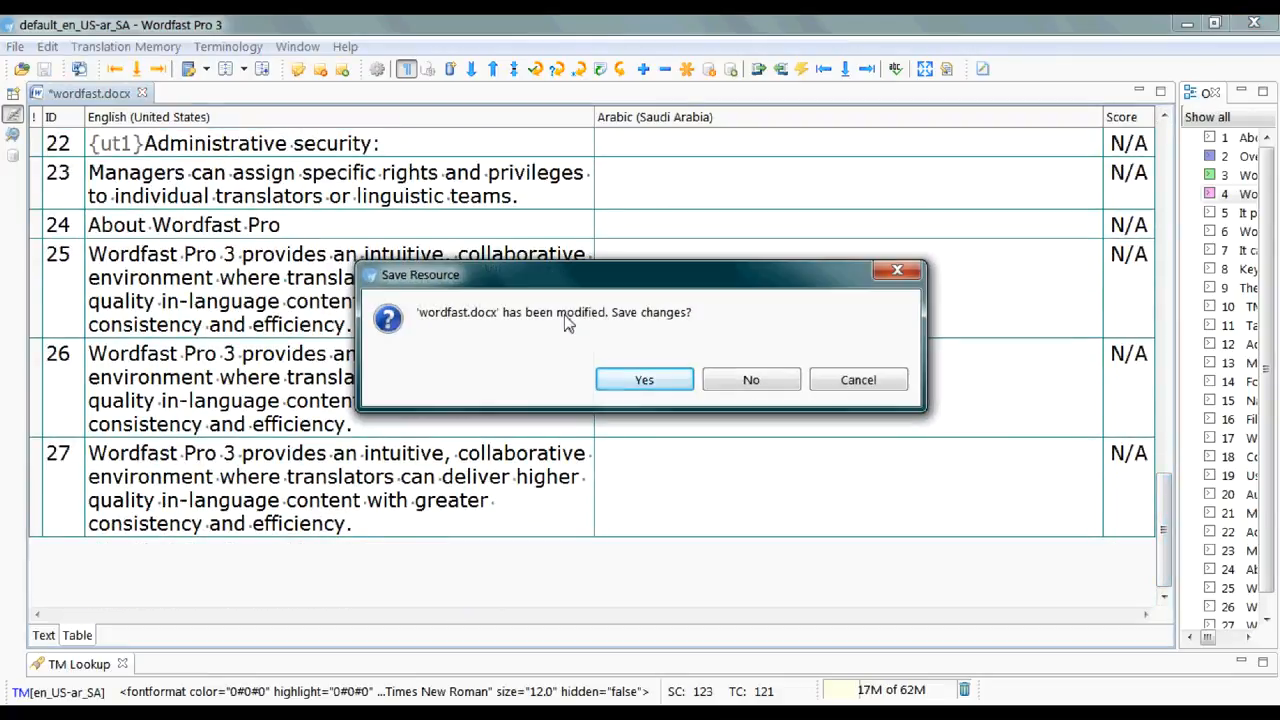
pyautogui.click(742, 378)
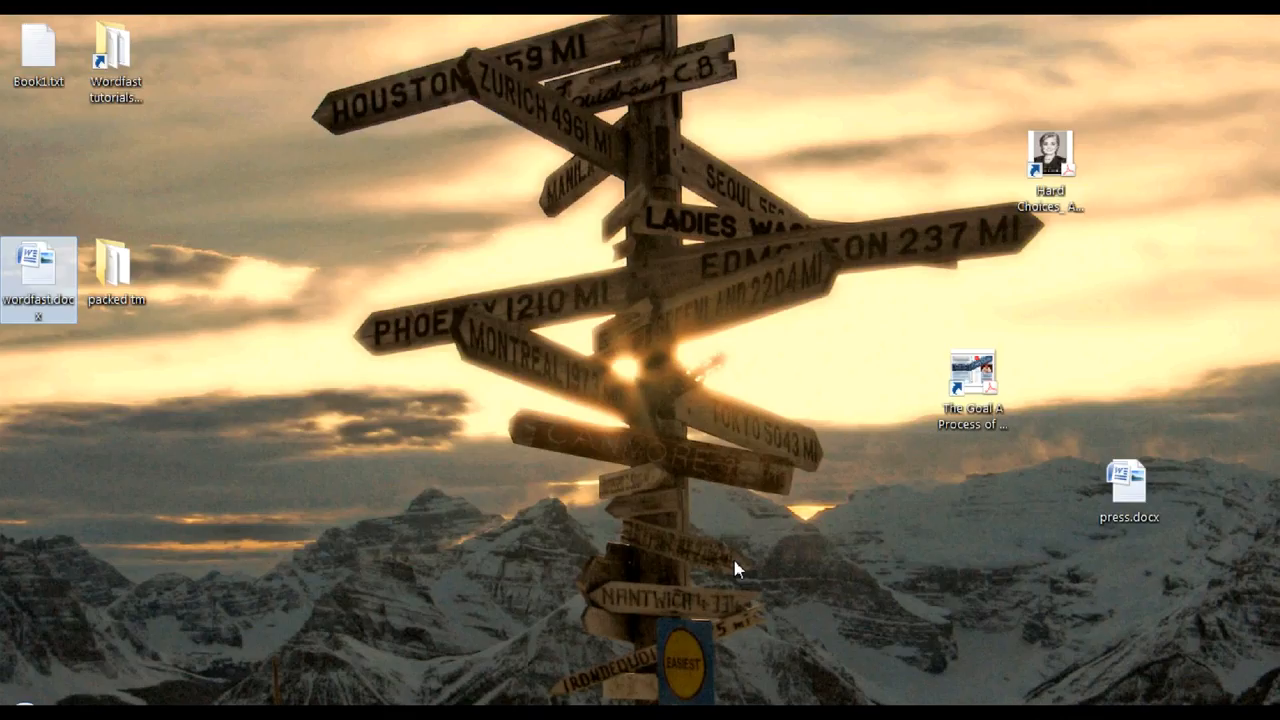
# Step: Open wordfast.docx in Microsoft Word and make "Managers" bold in the last "Administrative security" bullet
pyautogui.doubleClick(36, 280)
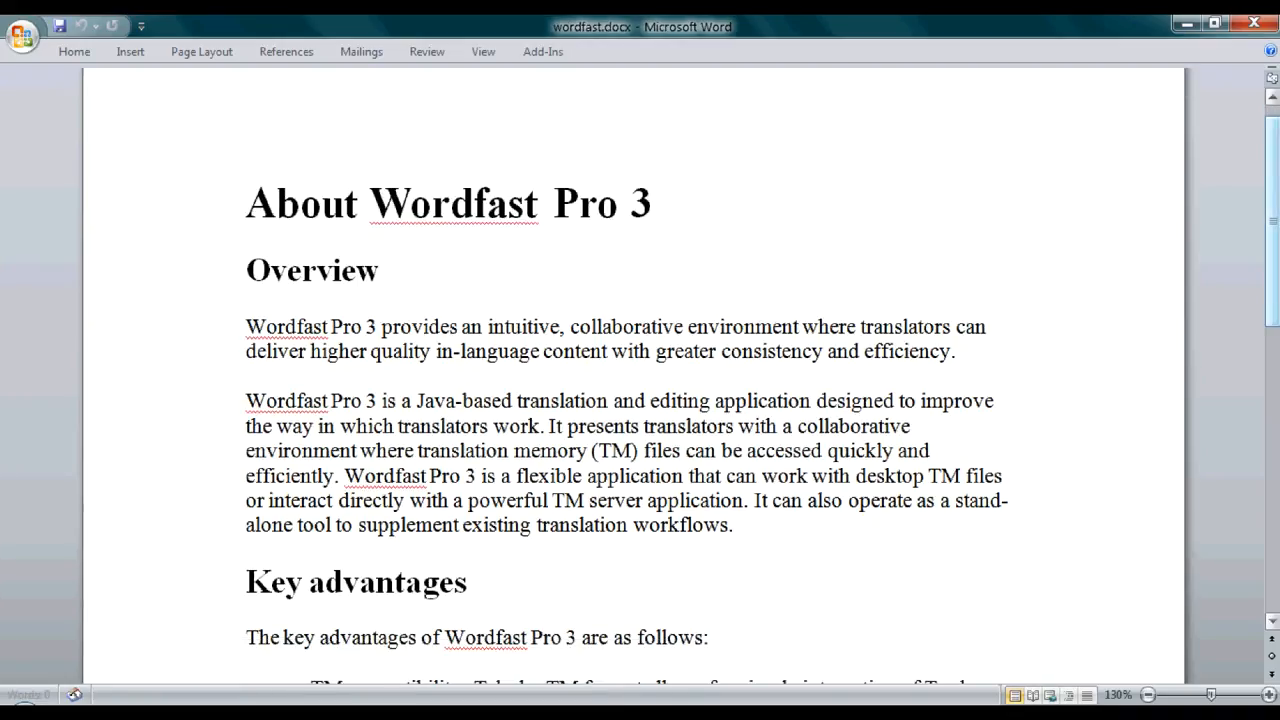
pyautogui.scroll(-7, 1145, 432)
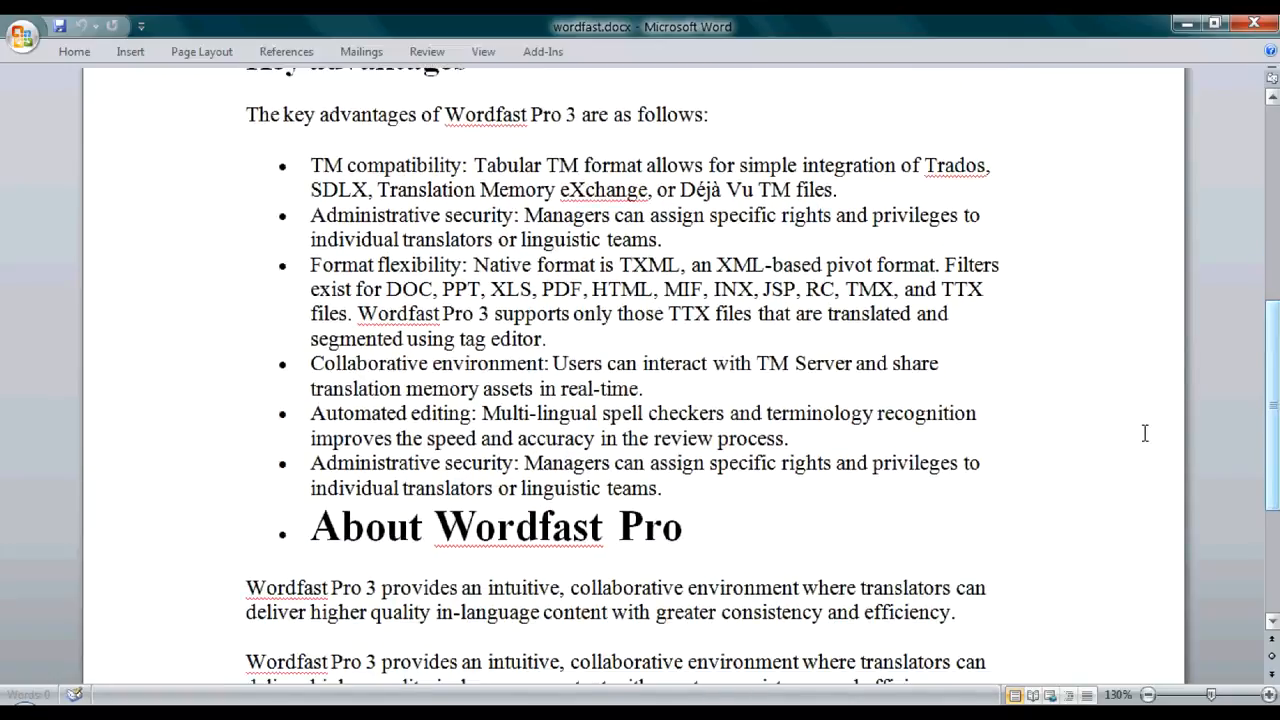
pyautogui.scroll(1, 1145, 432)
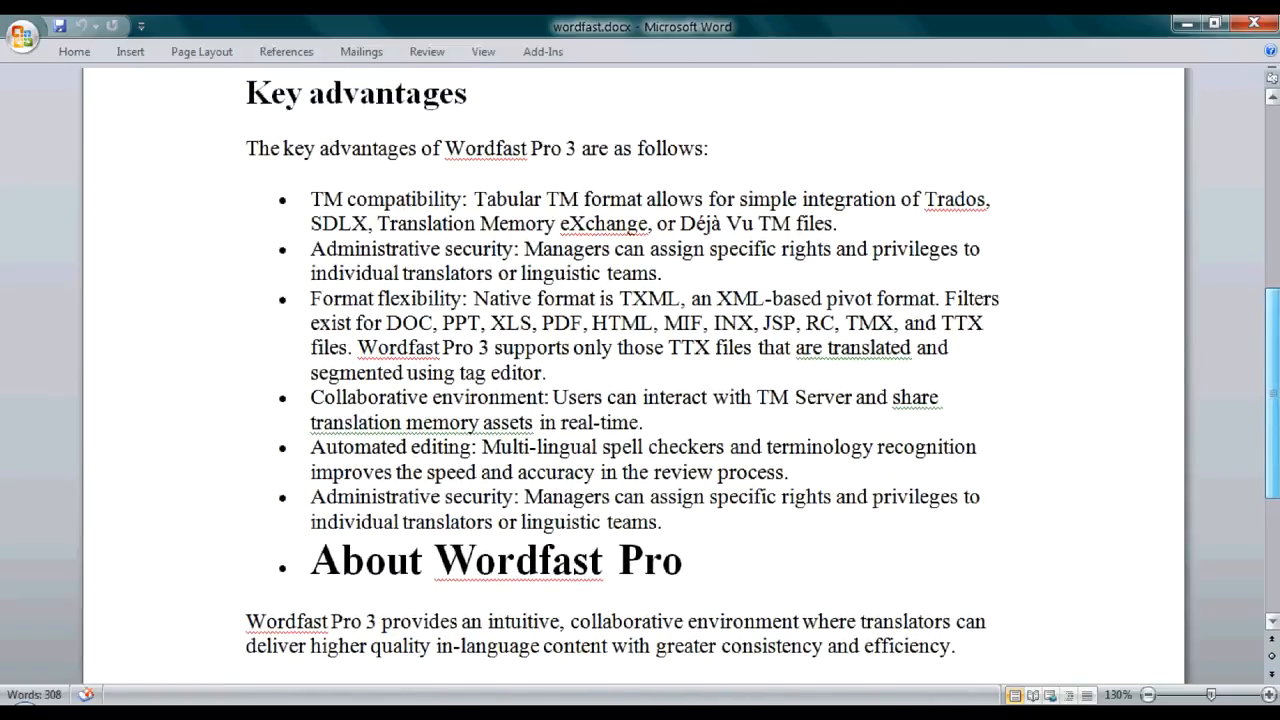
pyautogui.scroll(1, 662, 375)
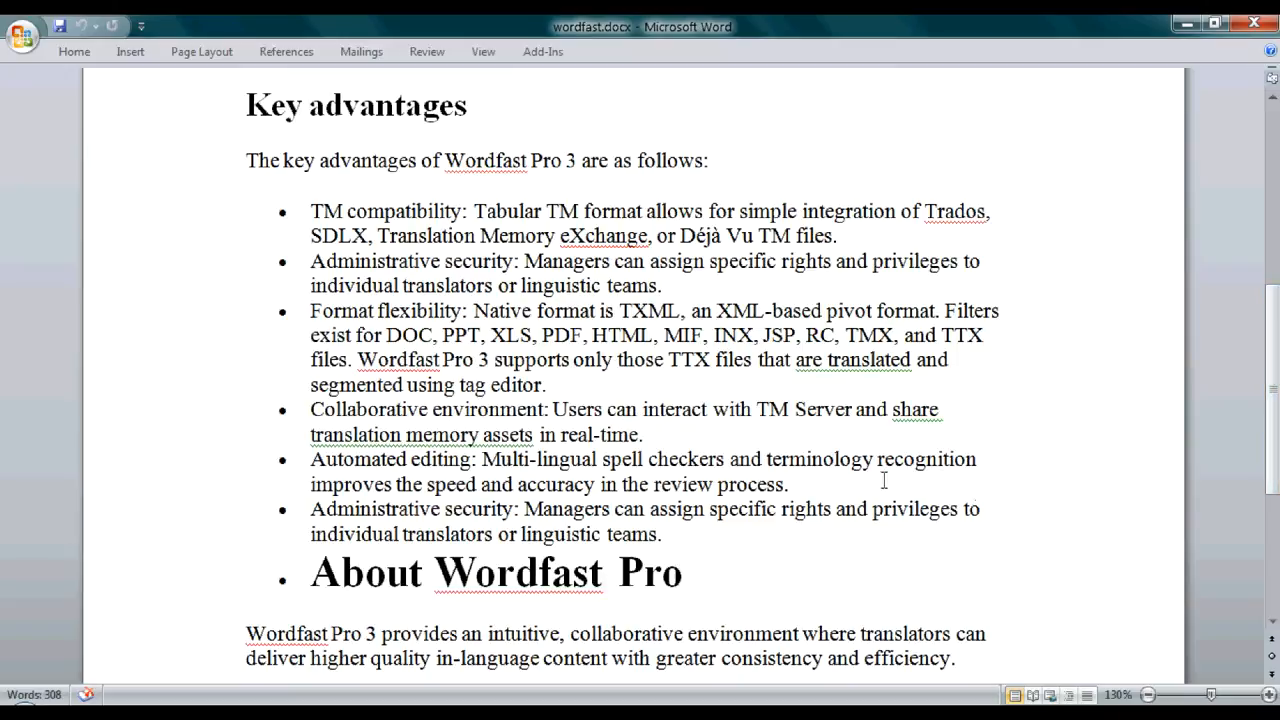
pyautogui.doubleClick(562, 510)
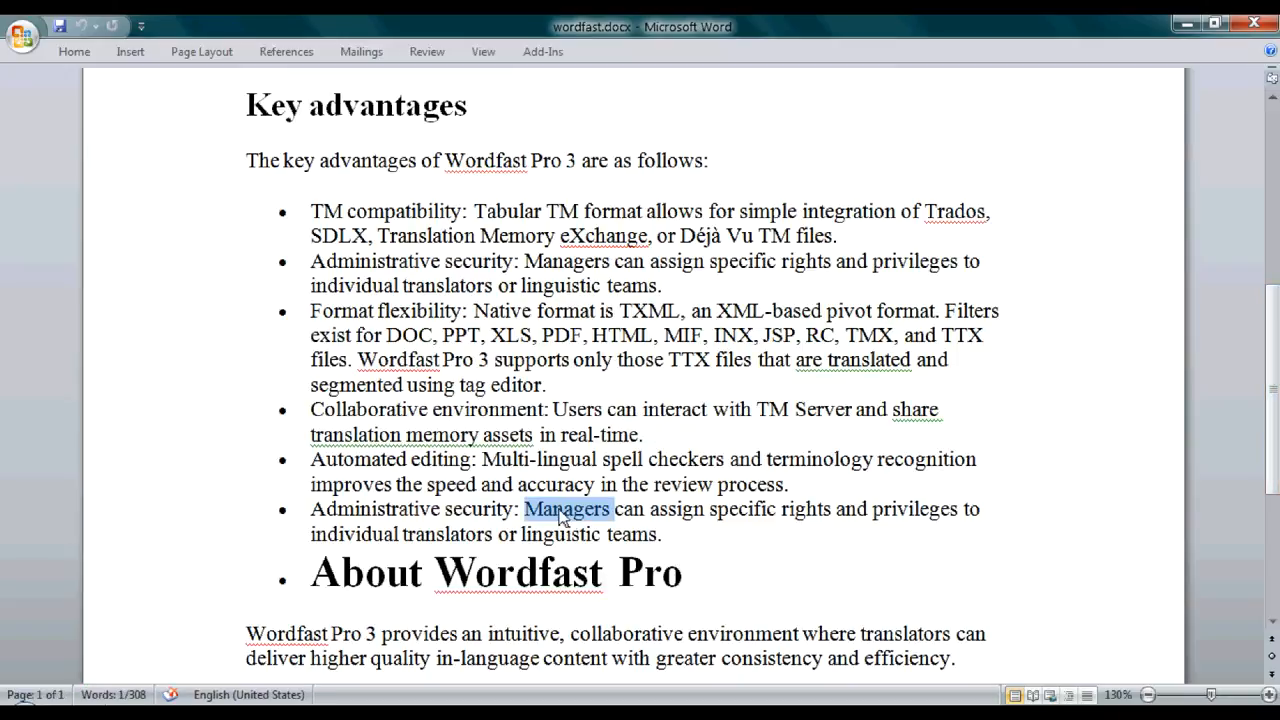
pyautogui.rightClick(569, 518)
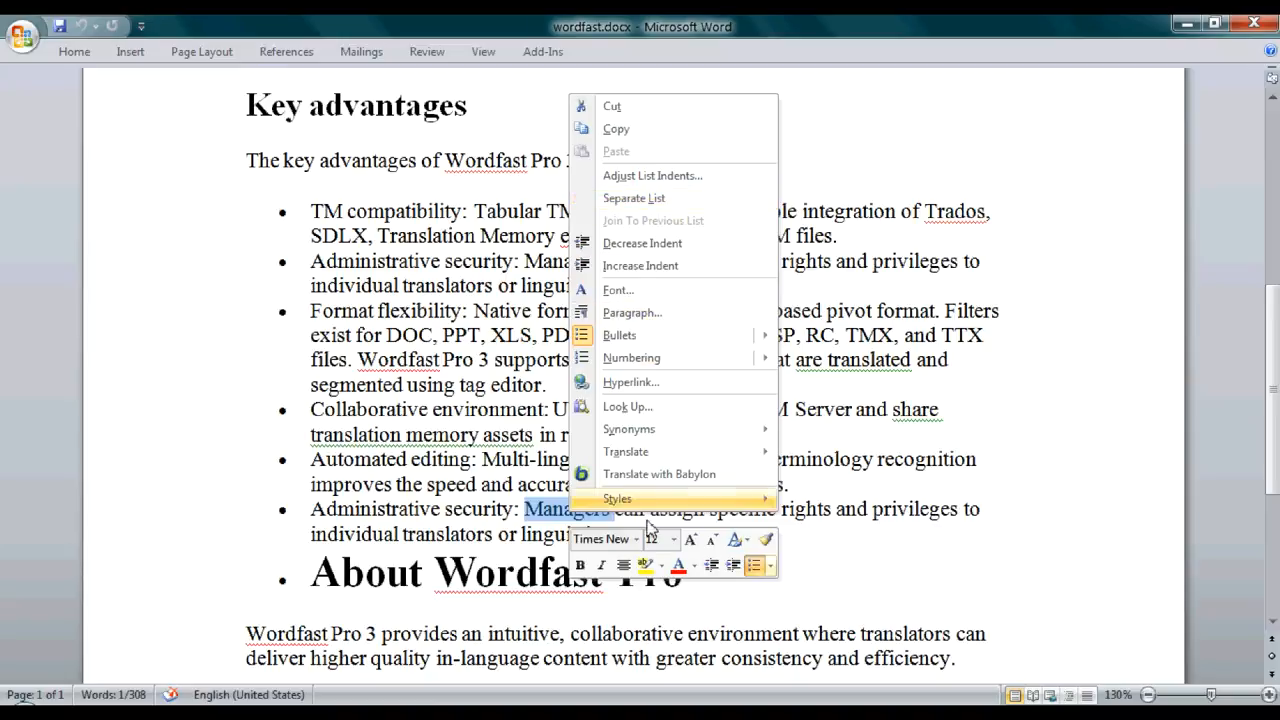
pyautogui.click(580, 565)
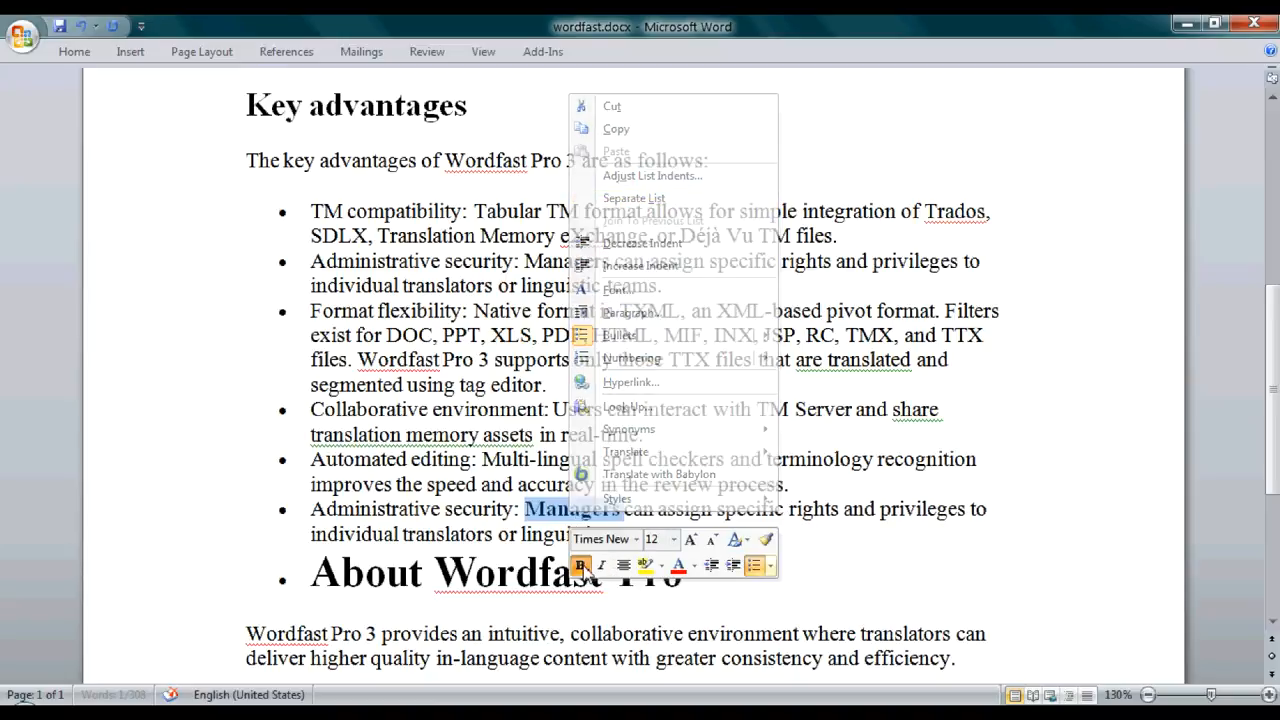
# Step: Italicize "assign" and highlight "rights" in yellow in the last "Administrative security" bullet
pyautogui.doubleClick(678, 510)
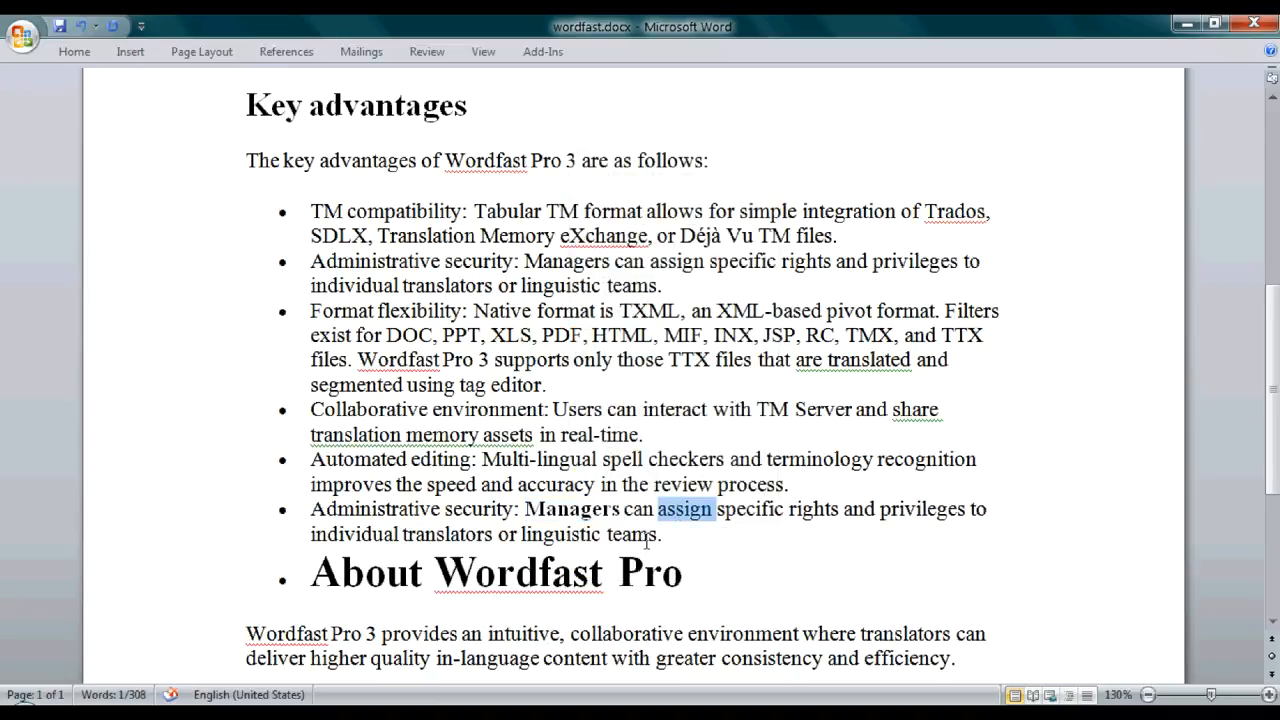
pyautogui.click(706, 480)
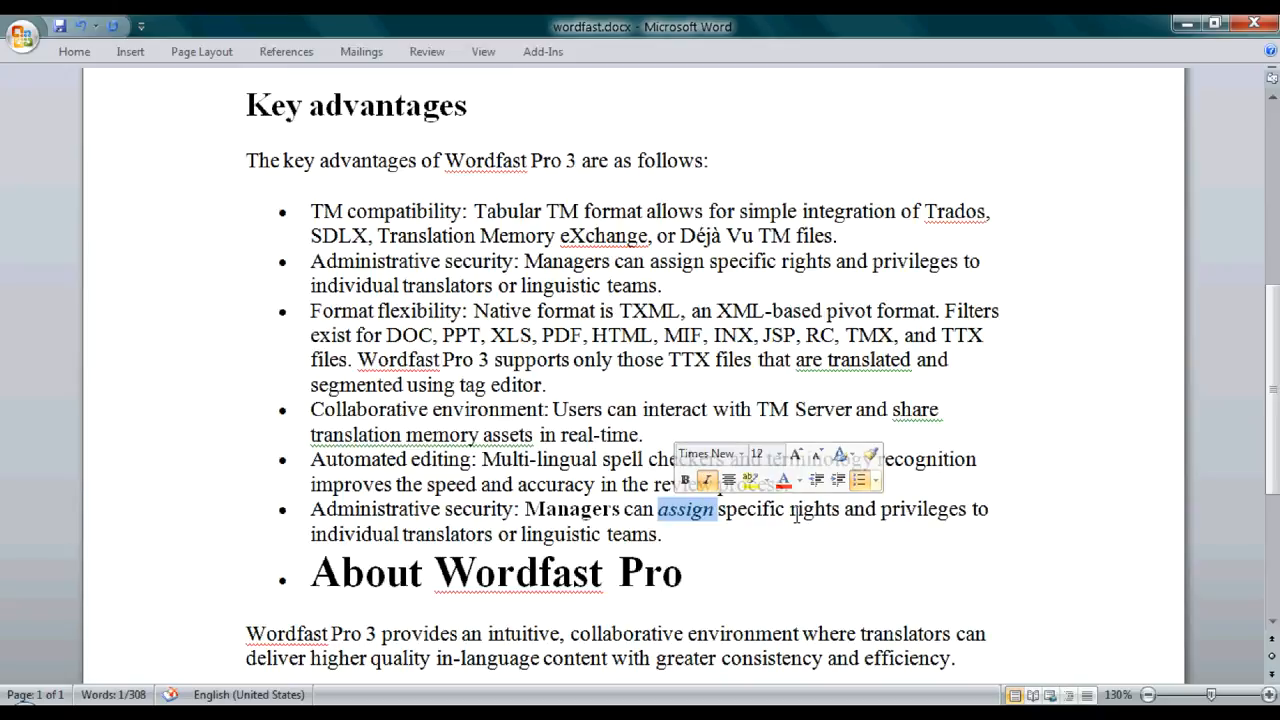
pyautogui.doubleClick(798, 512)
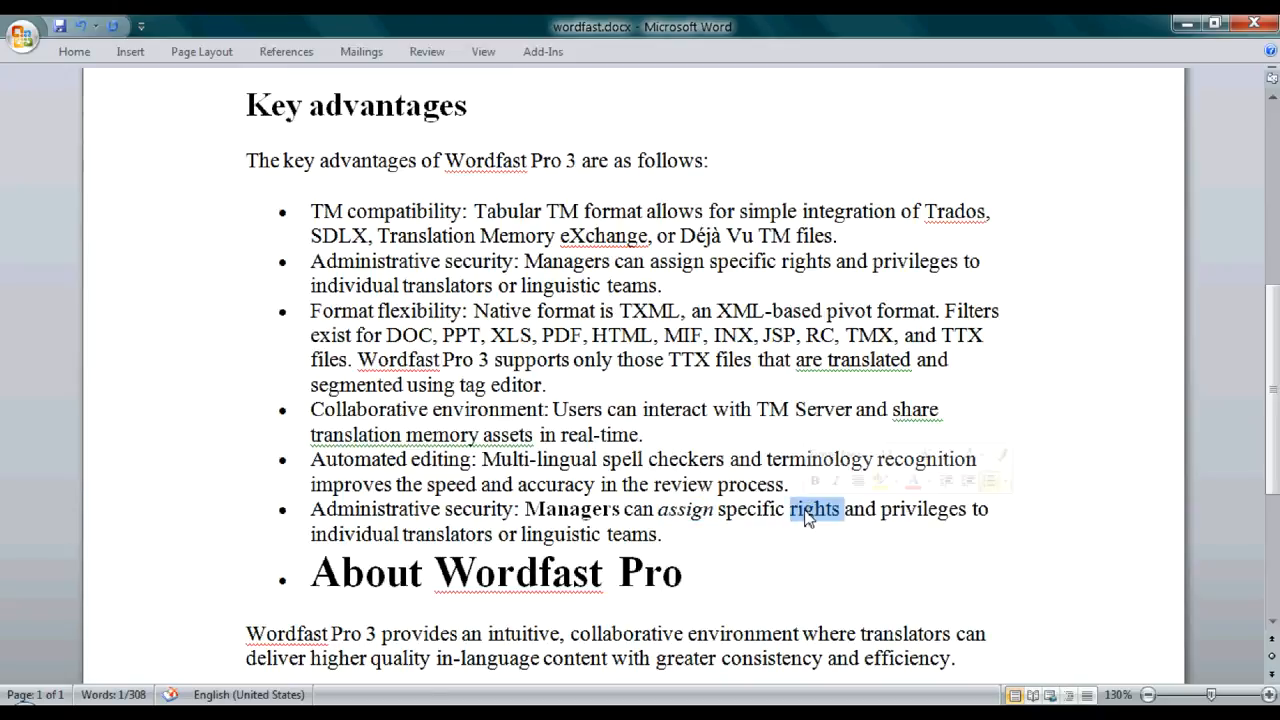
pyautogui.click(879, 481)
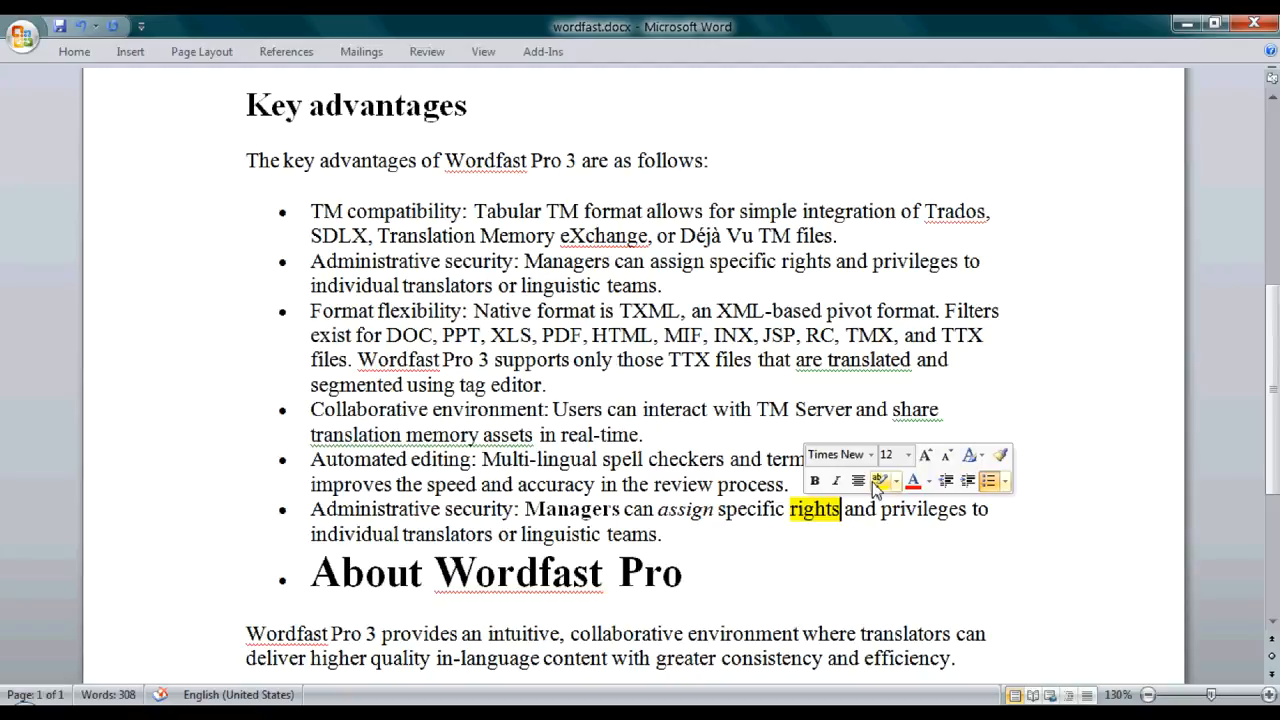
# Step: Save the reformatted wordfast.docx and close Word
pyautogui.click(22, 37)
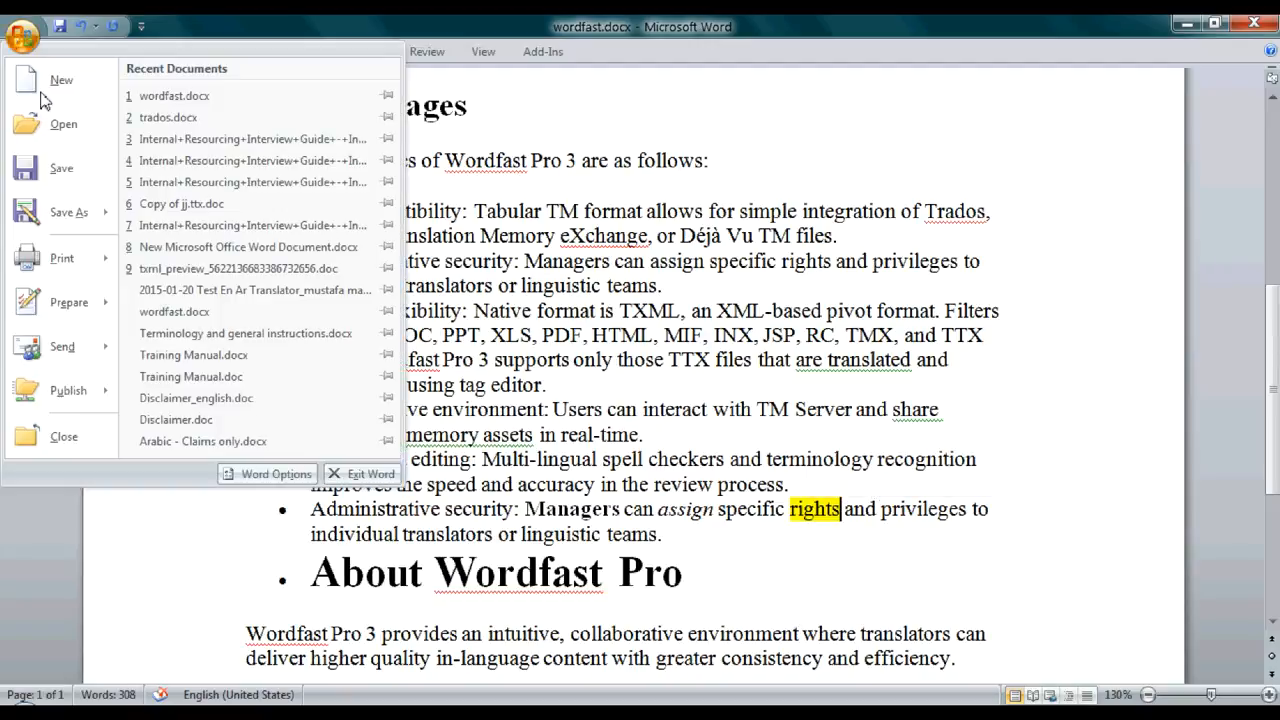
pyautogui.click(68, 180)
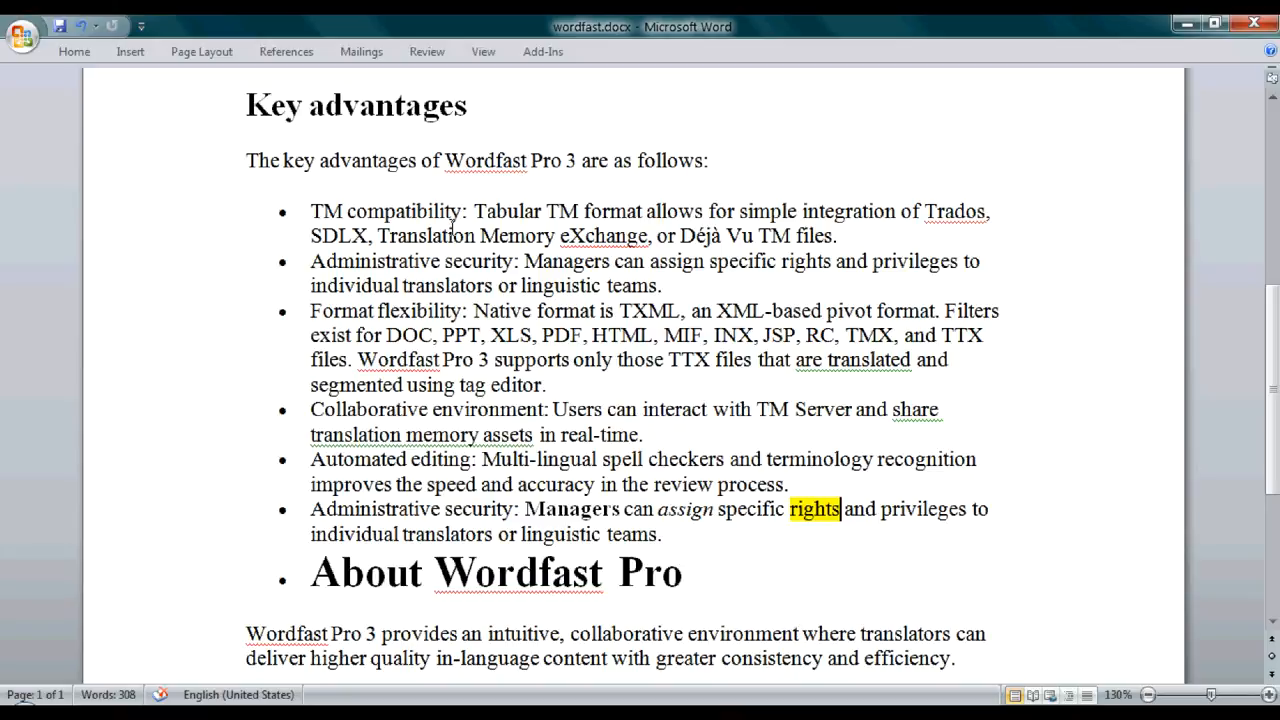
pyautogui.click(258, 712)
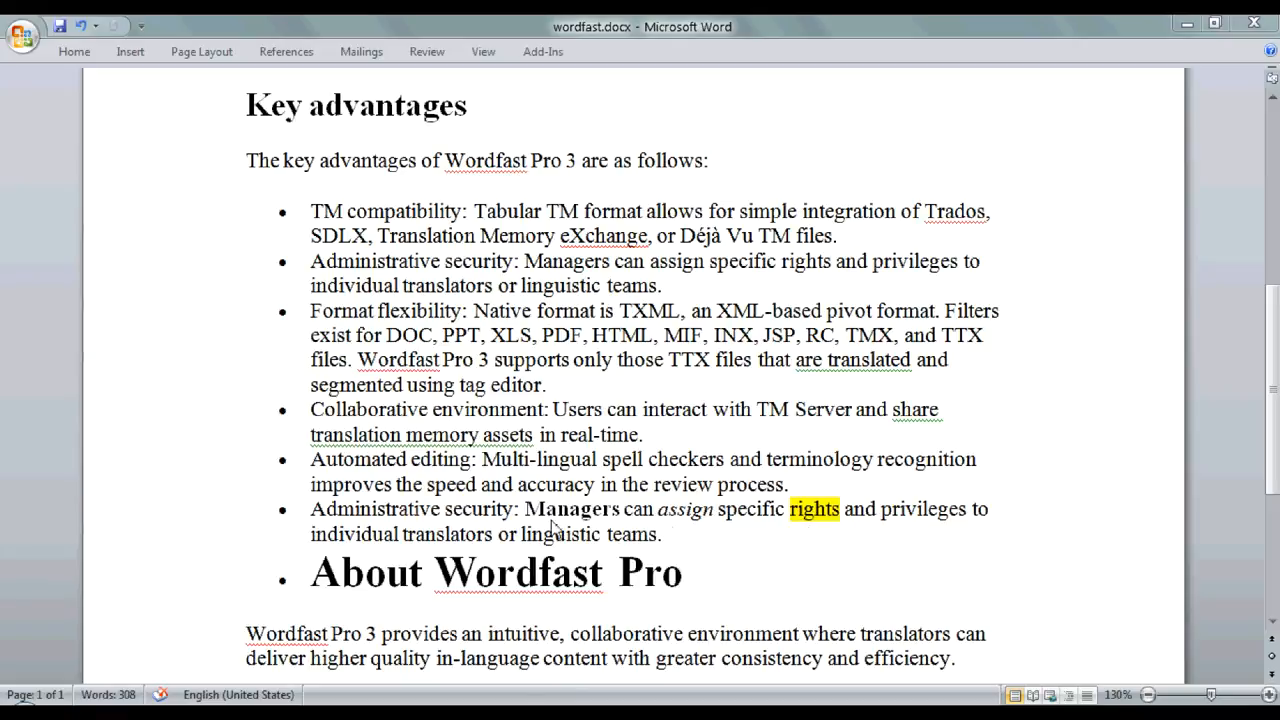
pyautogui.click(1253, 22)
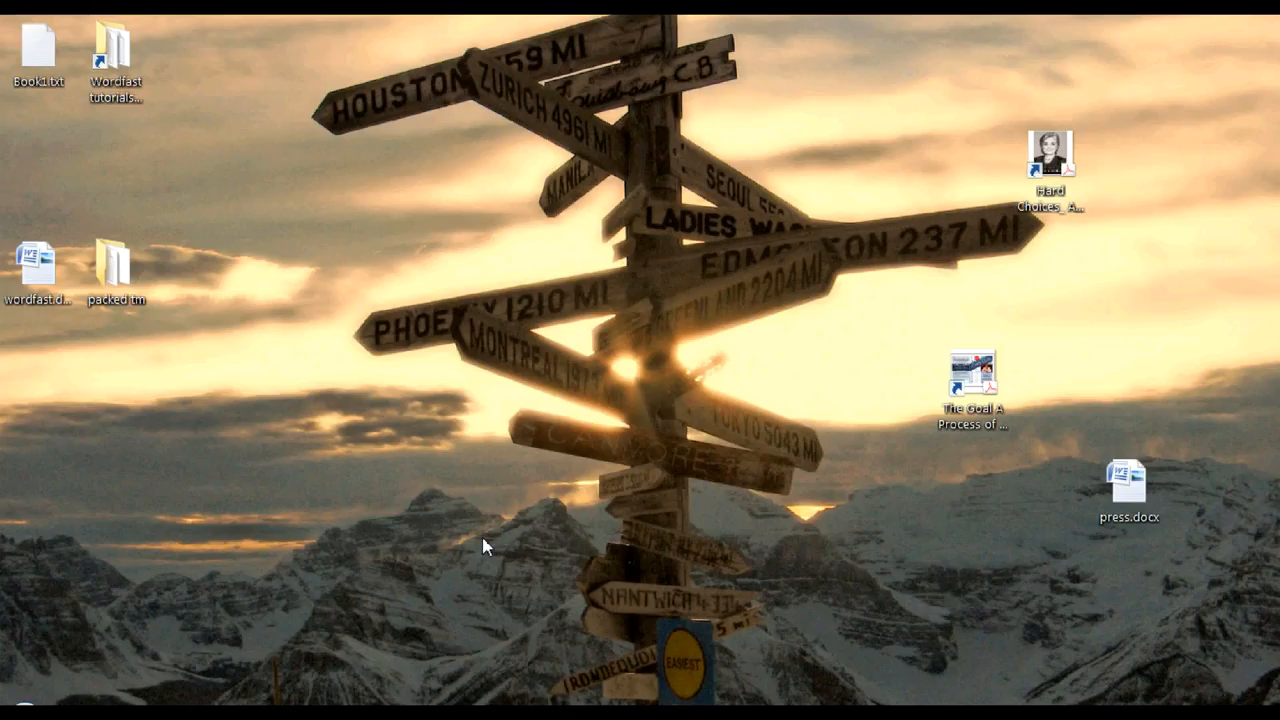
# Step: Load wordfast.docx into Wordfast Pro 3 and select segment 23, the sentence with the reformatted words
pyautogui.doubleClick(34, 262)
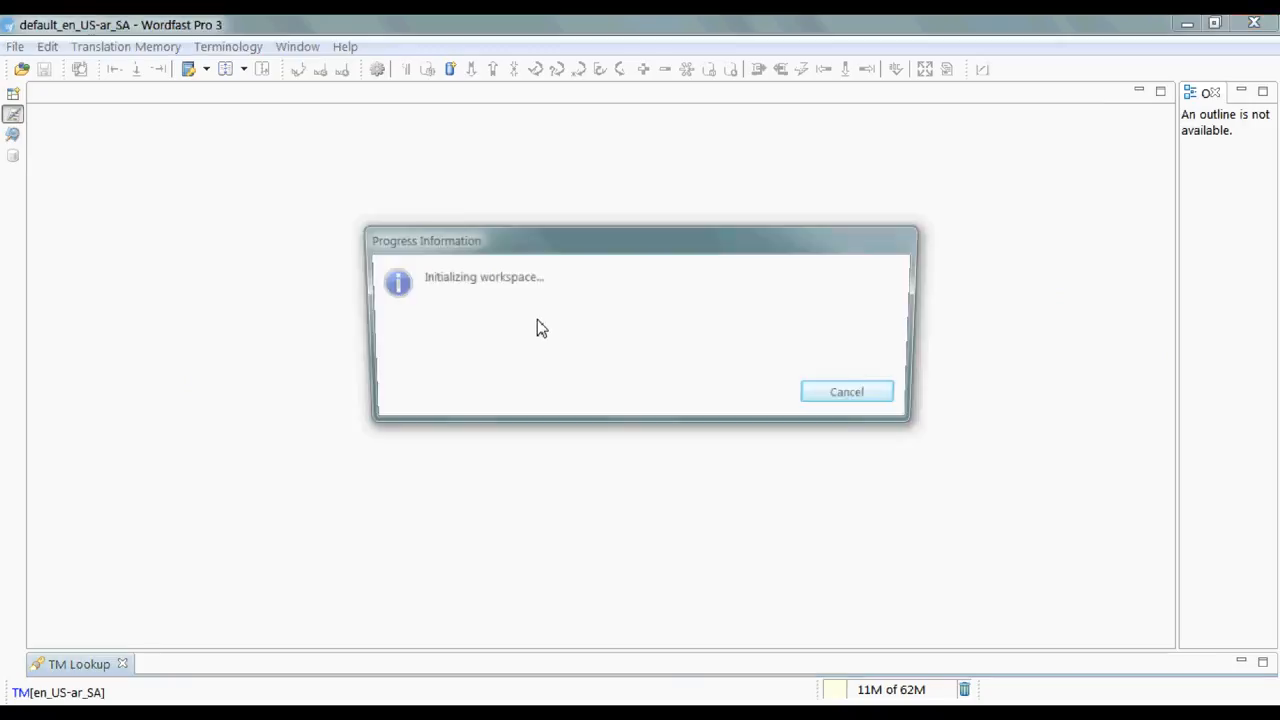
pyautogui.moveTo(1168, 216); pyautogui.dragTo(1108, 462)
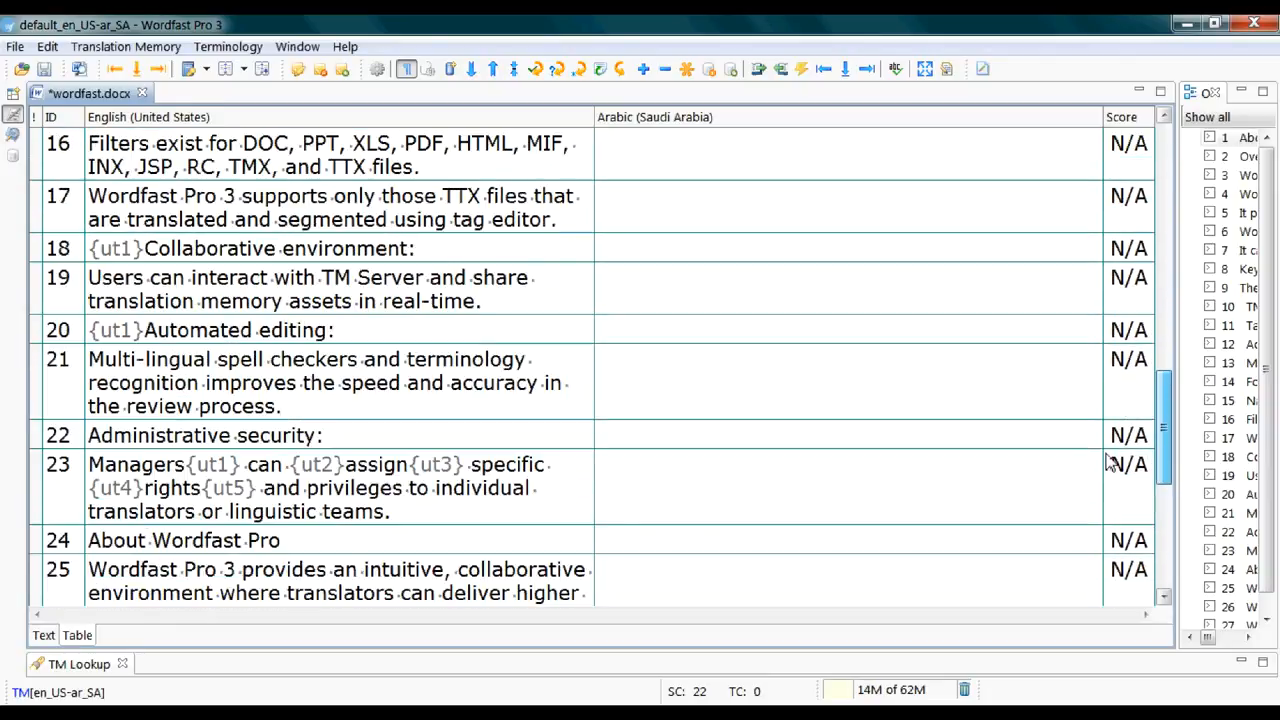
pyautogui.click(180, 480)
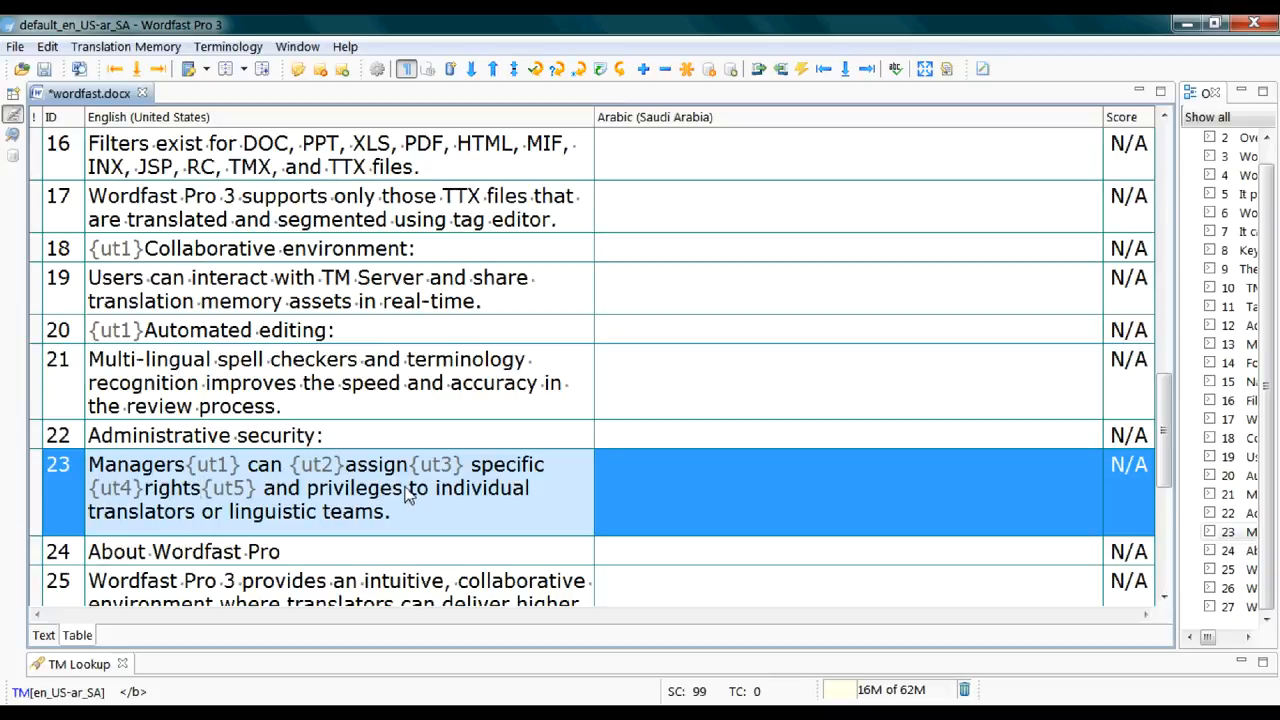
# Step: Copy the source sentence of segment 23, including its formatting tags, into the Arabic target cell
pyautogui.click(611, 491)
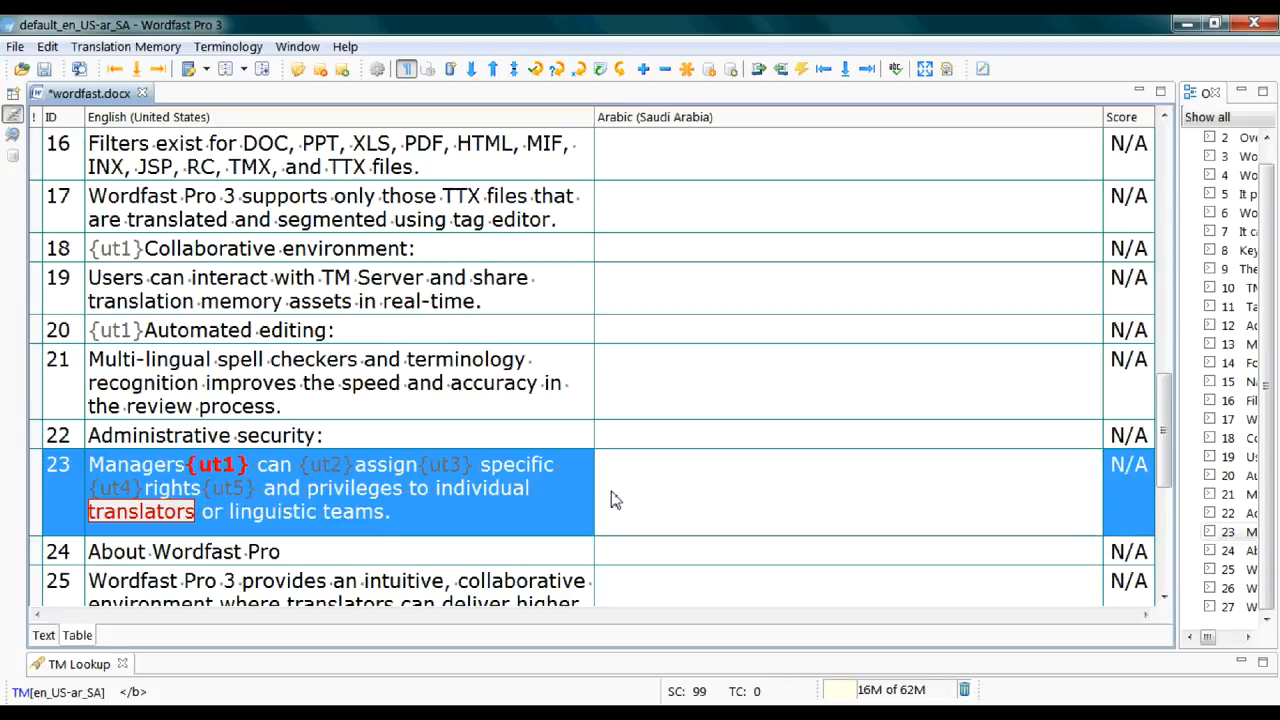
pyautogui.press('ctrl+shift+Insert')
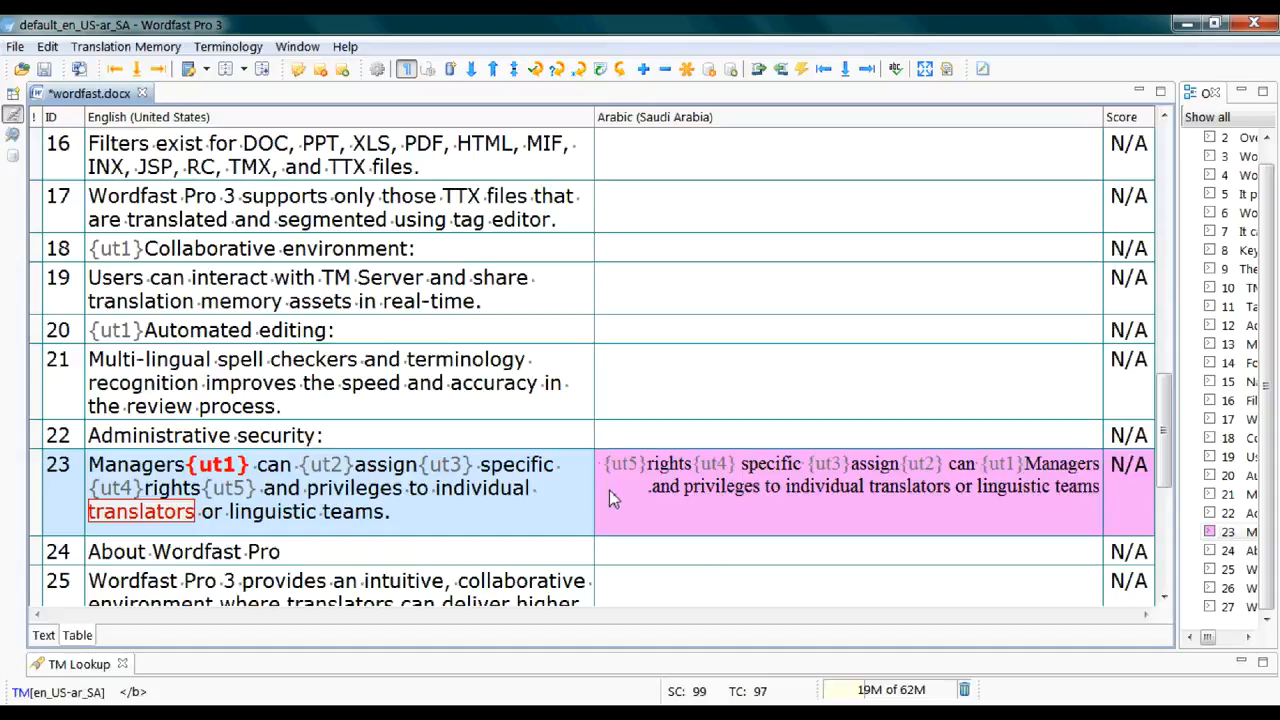
pyautogui.moveTo(229, 470)
# Step: Enter "&" in the Arabic target cell of segment 21, the sentence about multi-lingual spell checkers
pyautogui.click(827, 355)
pyautogui.click(830, 392)
pyautogui.click(830, 390)
pyautogui.click(785, 397)
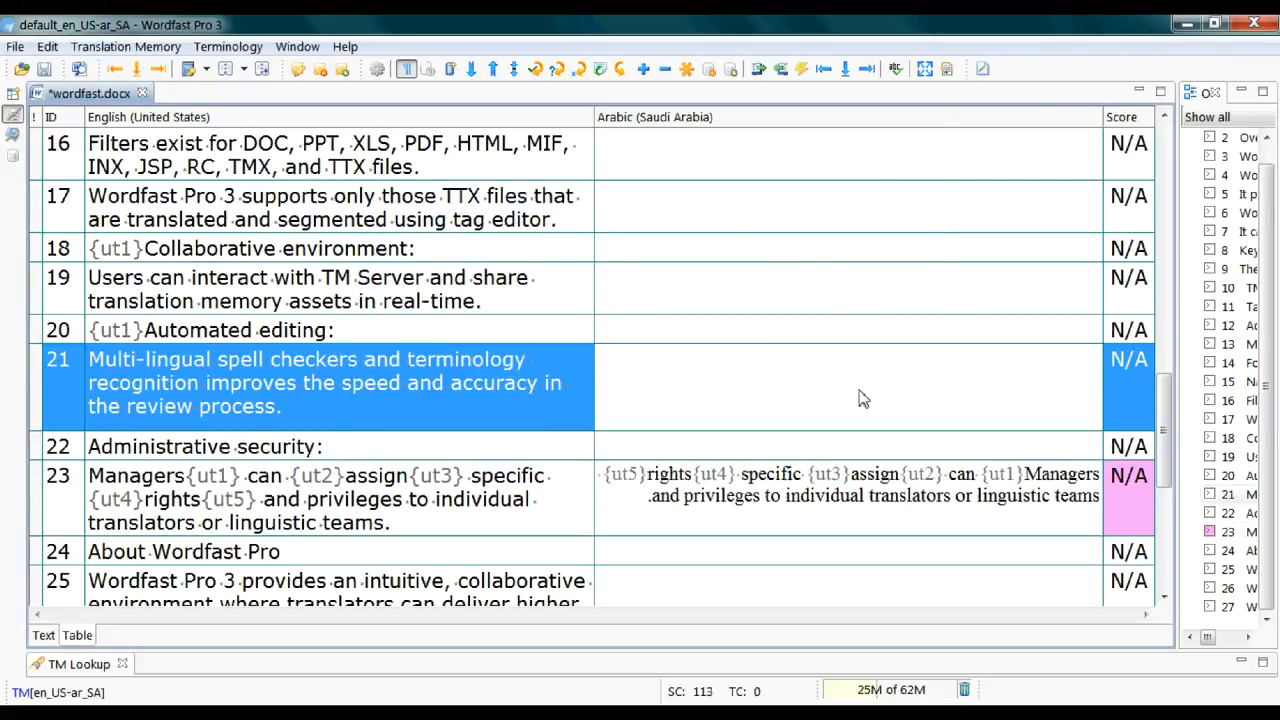
pyautogui.write('&')
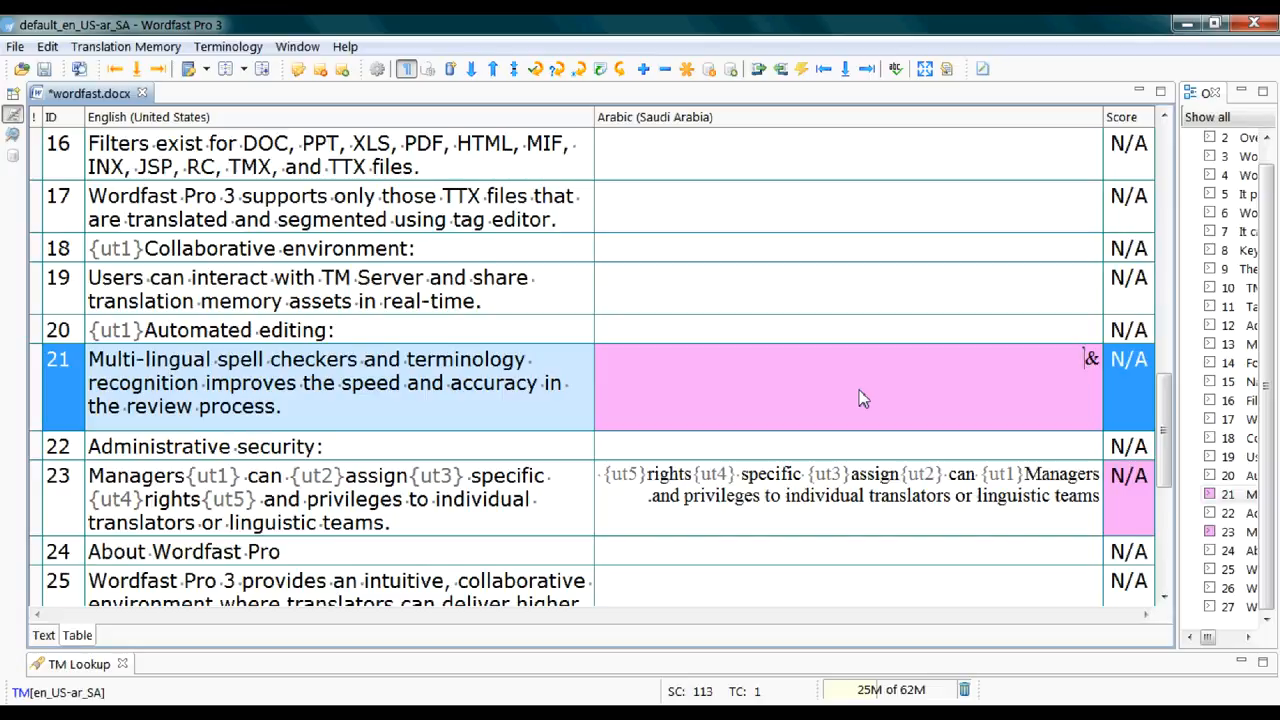
# Step: Widen the Outline view and filter its segment list by Empty target
pyautogui.moveTo(1176, 275); pyautogui.dragTo(1000, 290)
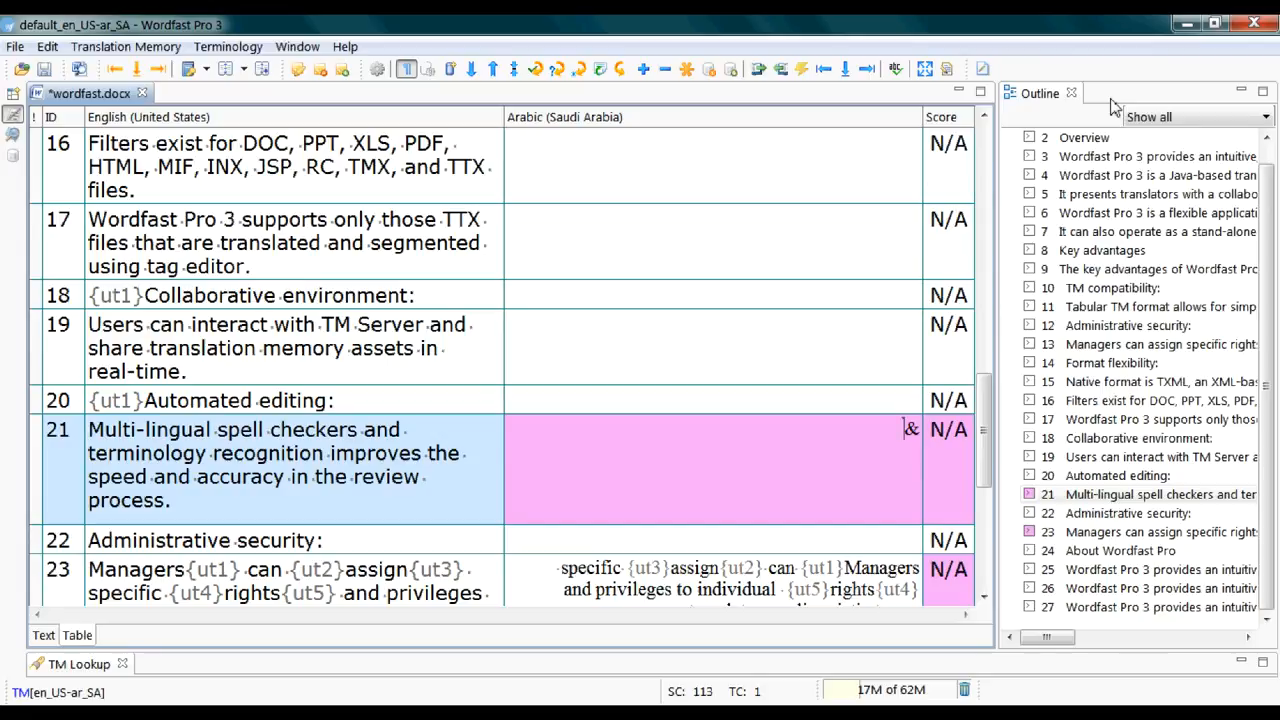
pyautogui.click(1176, 120)
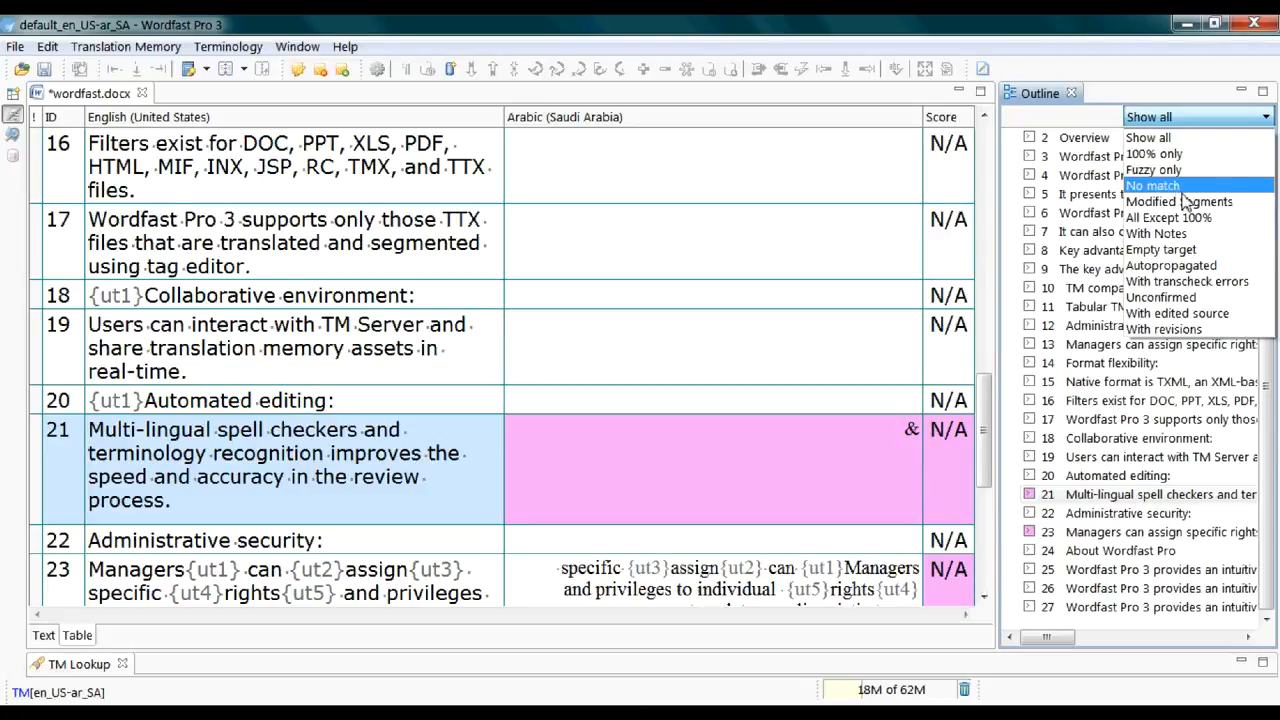
pyautogui.click(1185, 250)
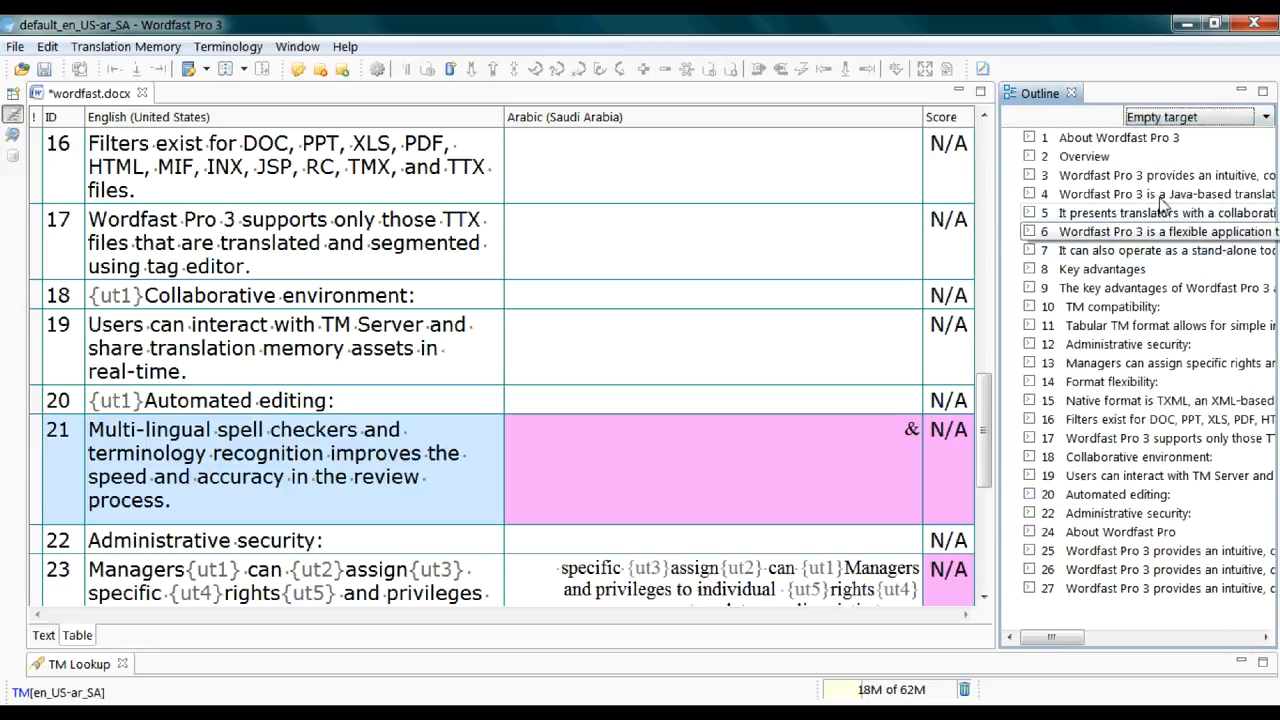
# Step: Open the Outline's segment filter options again
pyautogui.click(1152, 118)
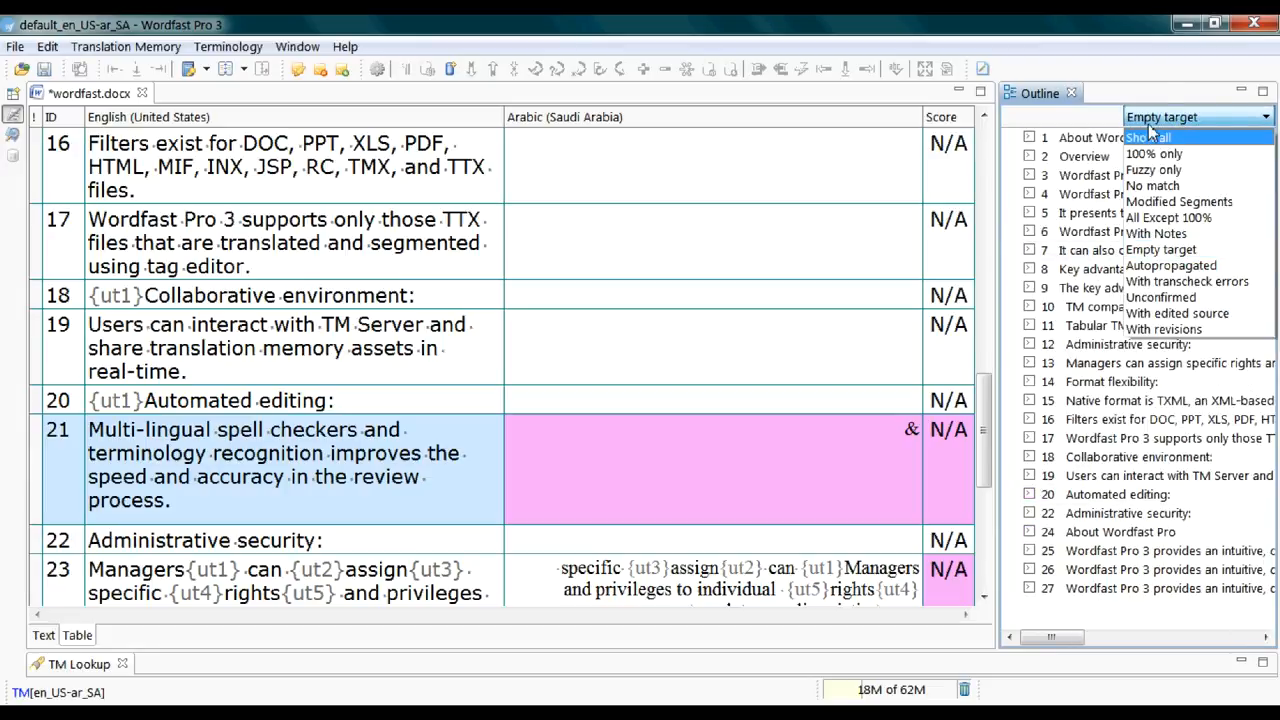